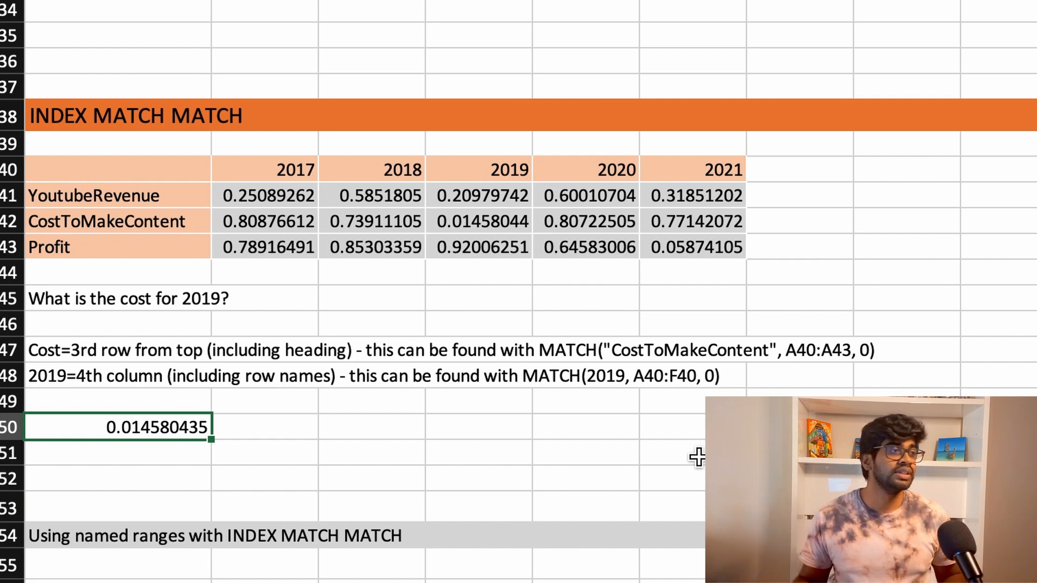
Step: Examine the INDEX formula in A50 and the 2019 CostToMakeContent cell it refers to in the table
left_click(486, 222)
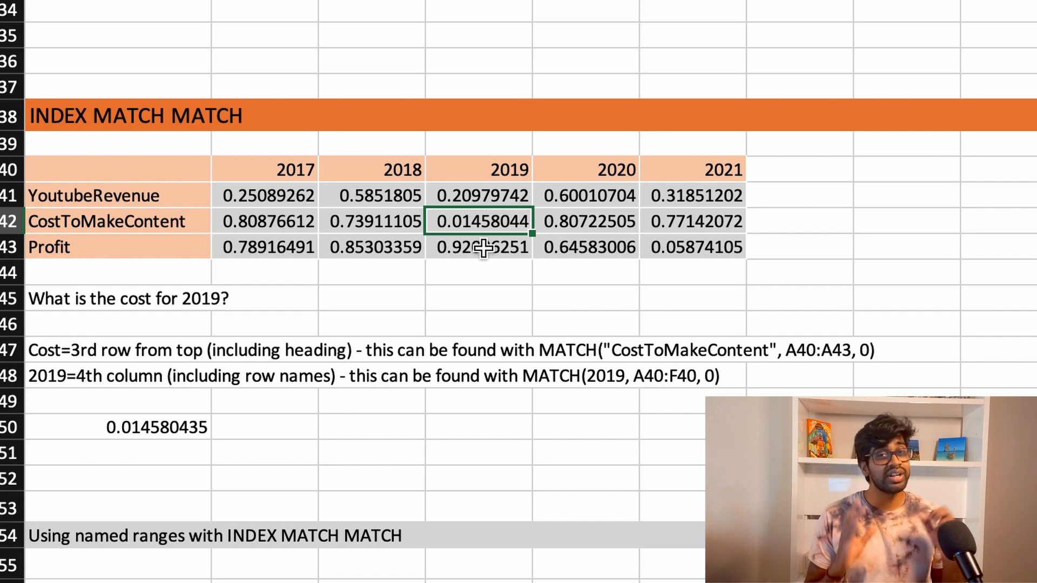
left_click(113, 429)
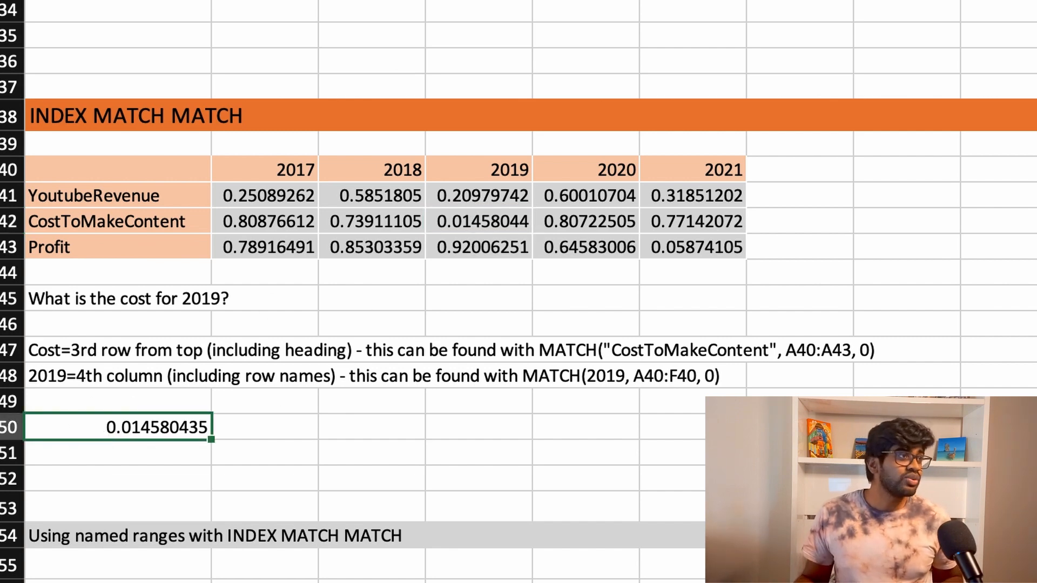
key("F2")
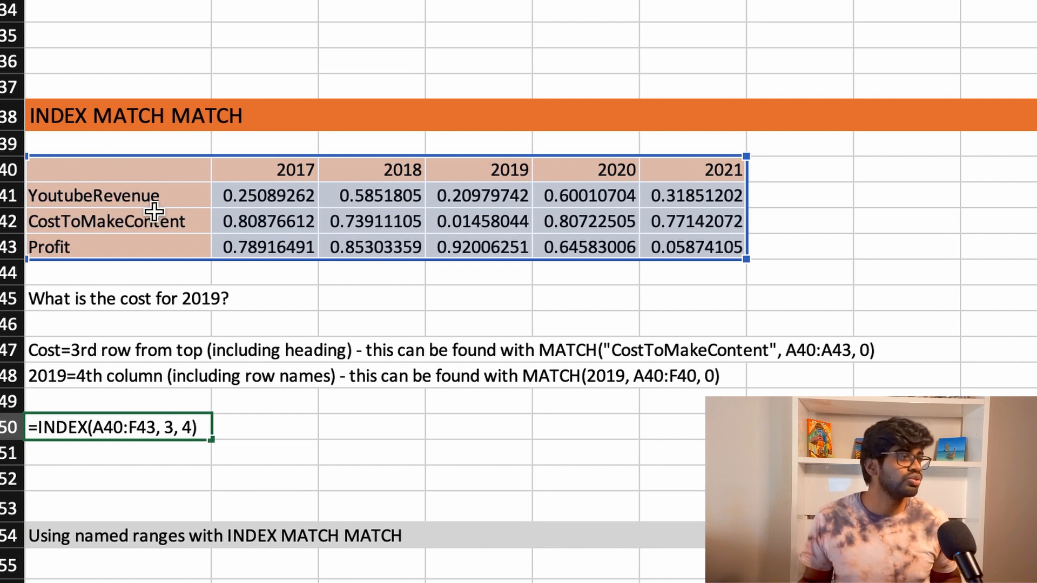
left_click(471, 219)
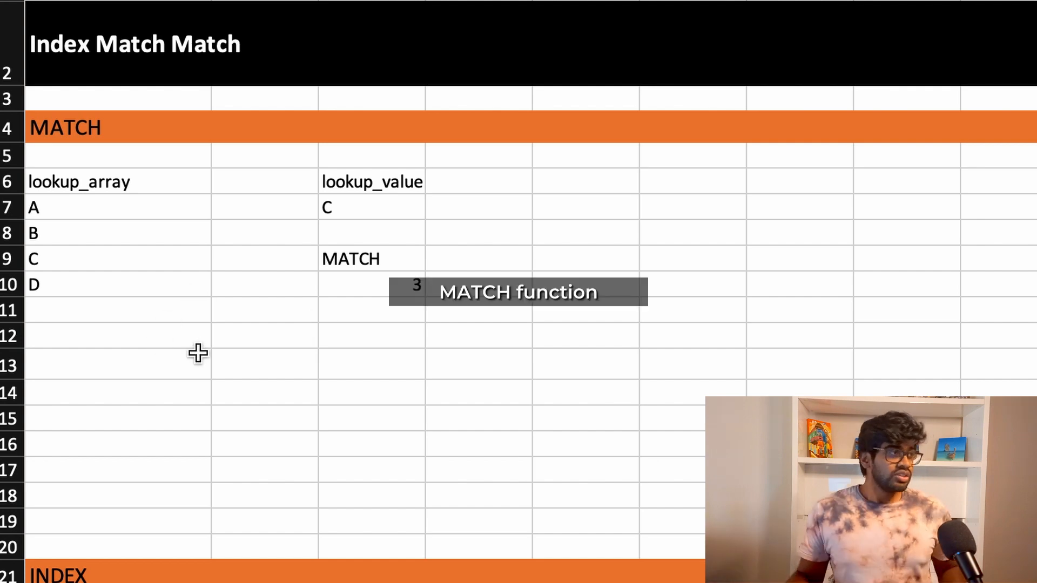
Step: Examine the lookup_array column in the MATCH example, going through its entries A to D
left_click(157, 205)
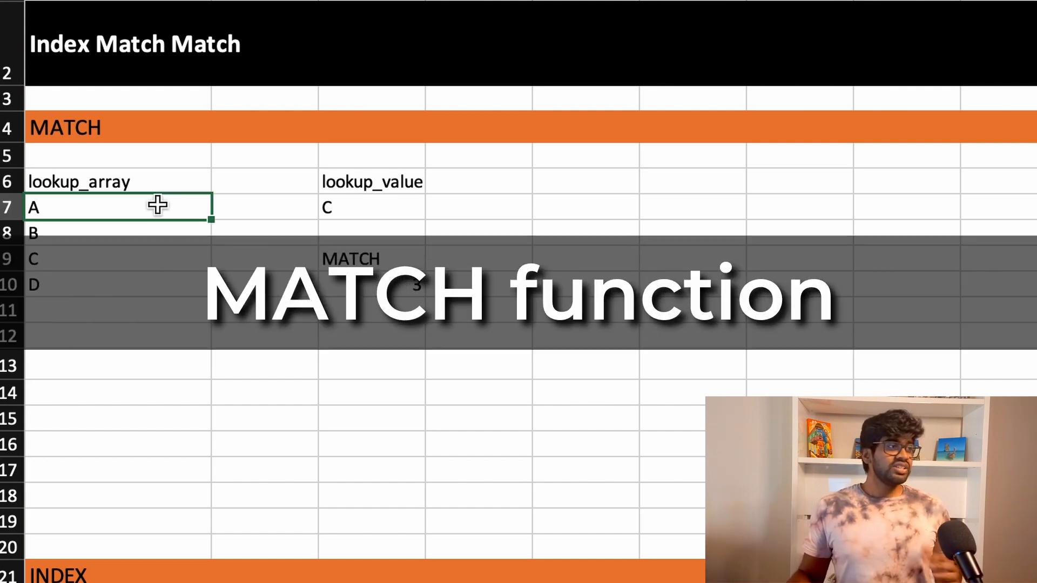
left_click(169, 262)
left_click_drag(170, 184, 169, 287)
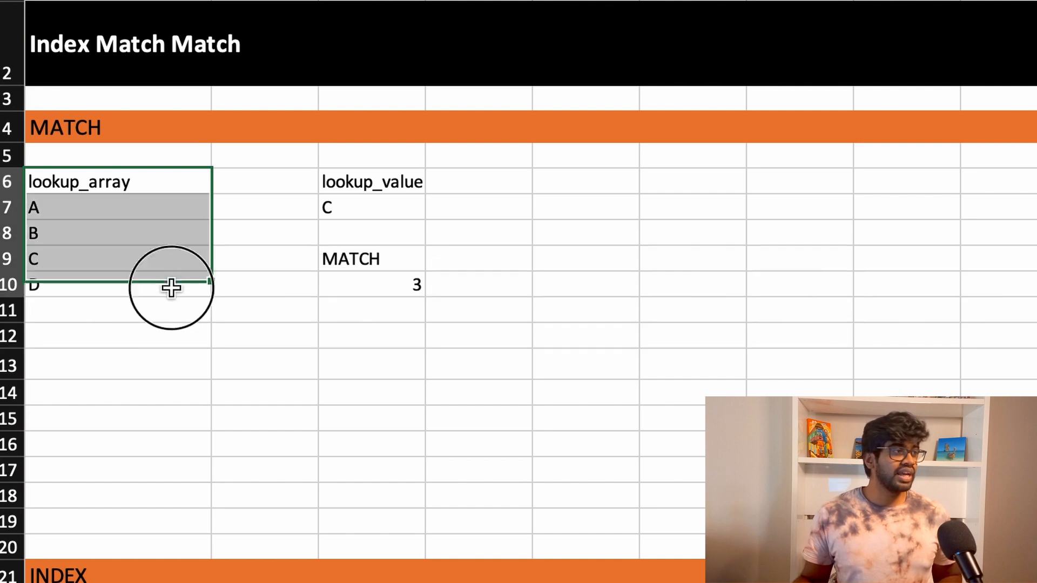
left_click(123, 238)
left_click(122, 264)
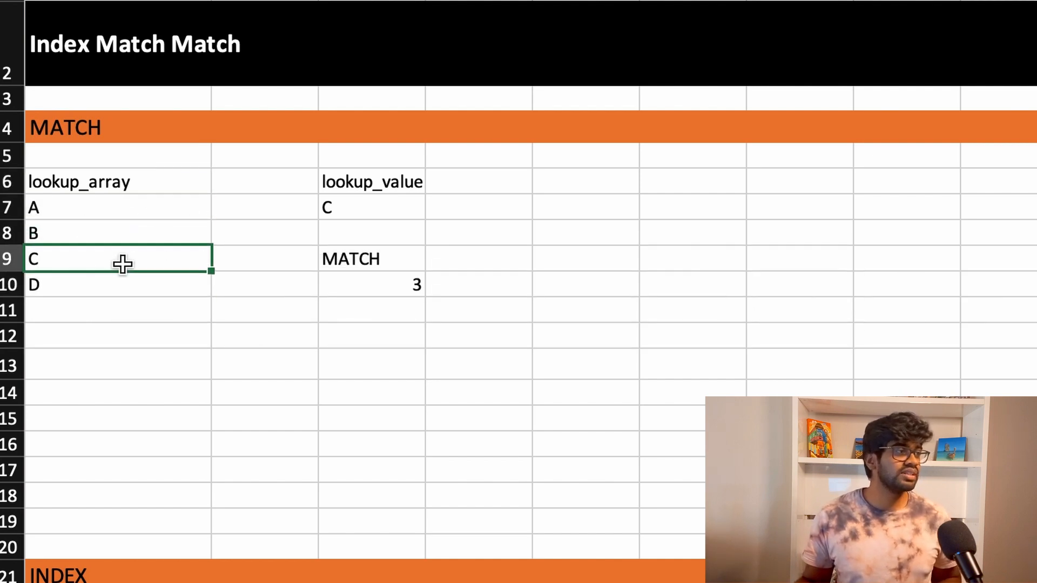
left_click(132, 285)
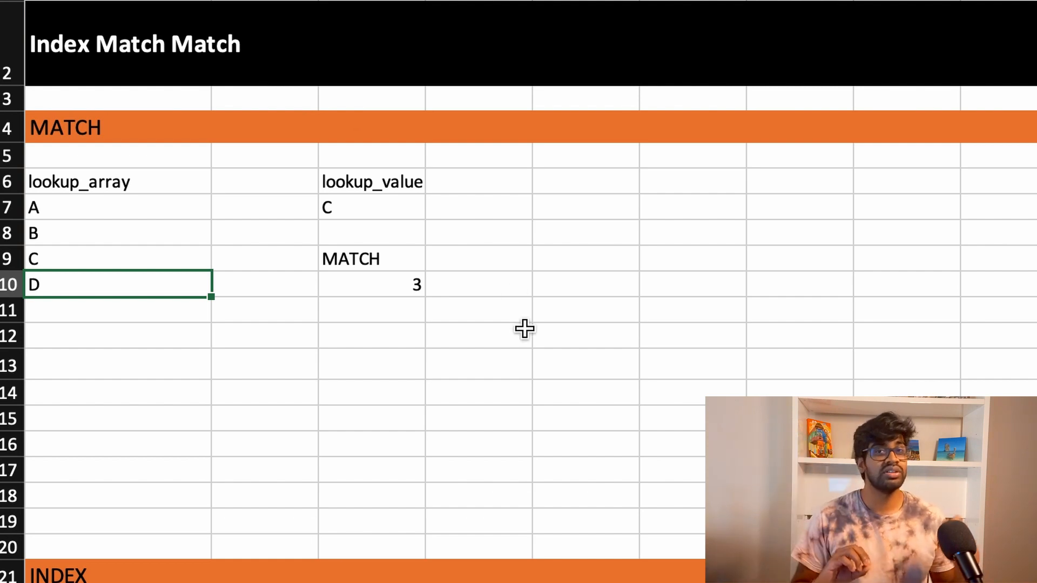
Step: Clear the arguments of the existing formula in C10 and restart it as =MATCH(
key("Right")
key("Right")
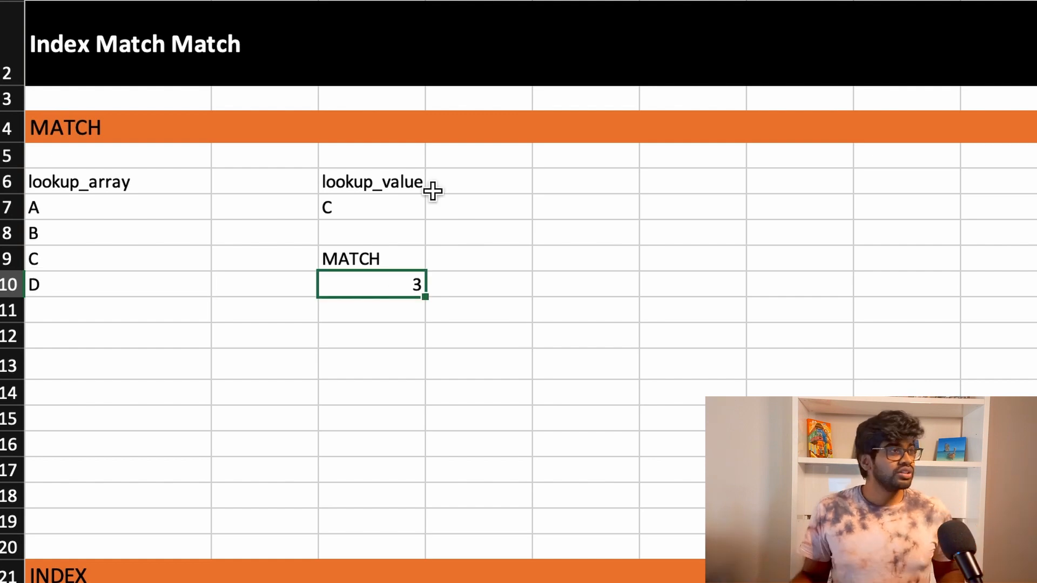
key("F2")
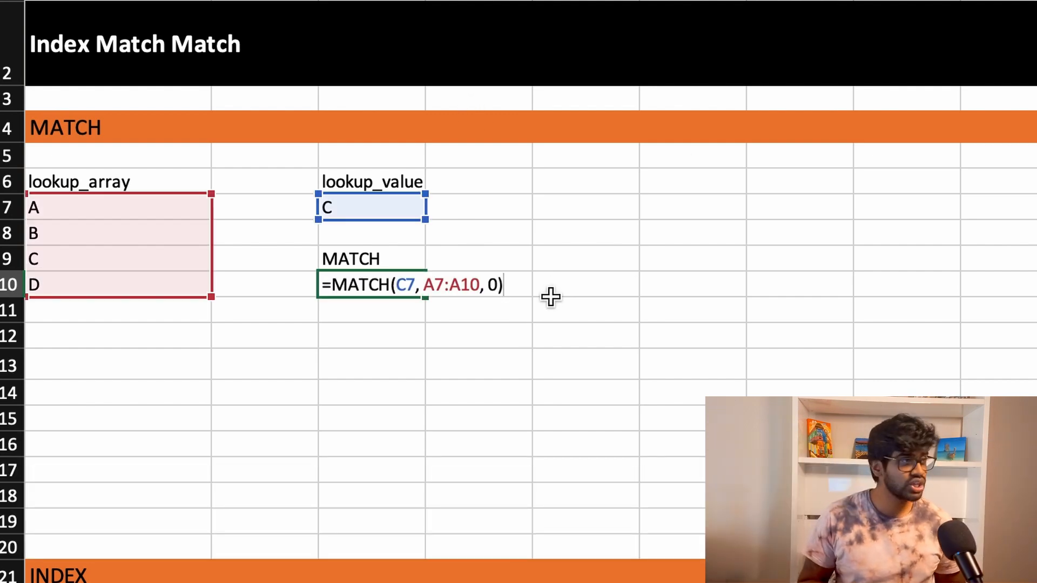
key("BackSpace")
key("BackSpace")
key("BackSpace")
key("BackSpace")
key("BackSpace")
key("BackSpace")
key("BackSpace")
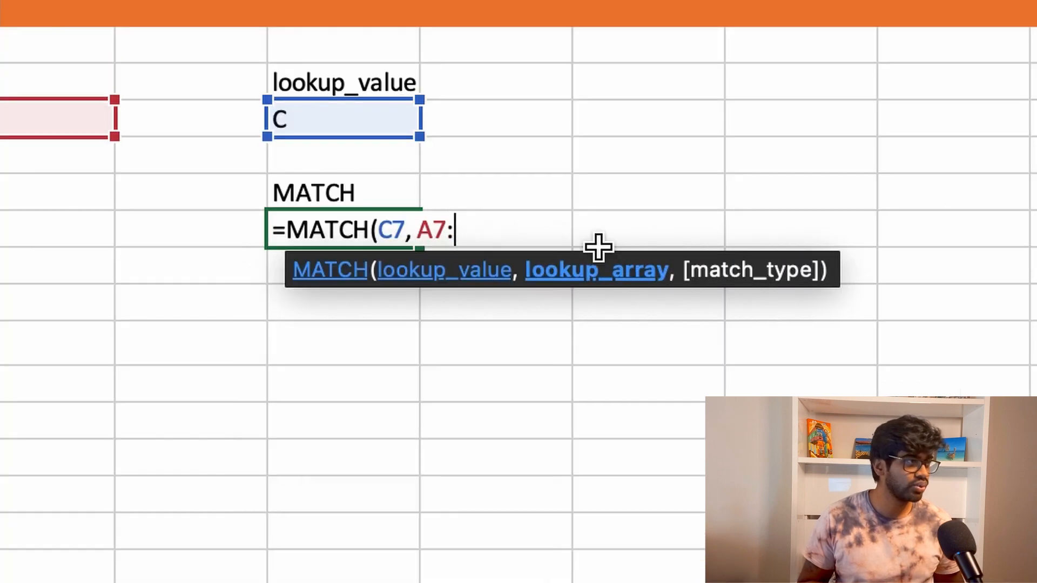
key("BackSpace")
key("BackSpace")
key("BackSpace")
key("BackSpace")
key("BackSpace")
key("BackSpace")
key("BackSpace")
key("BackSpace")
key("BackSpace")
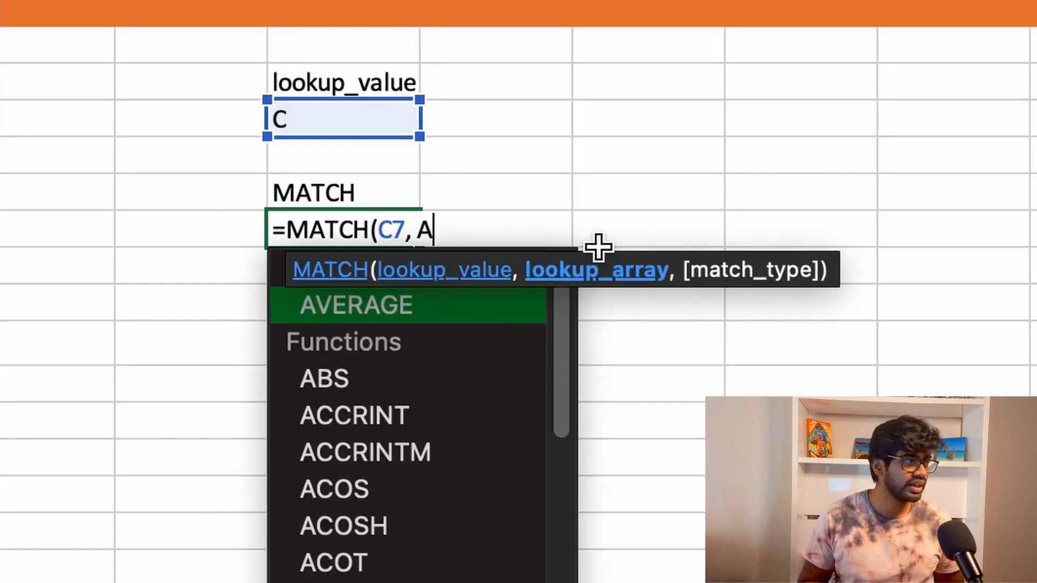
key("BackSpace")
type("(")
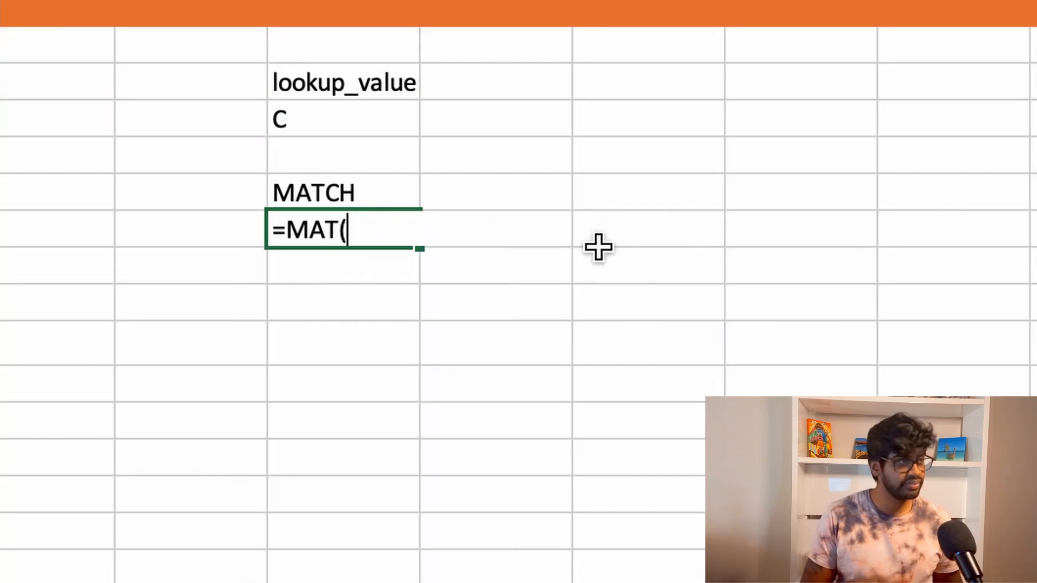
key("BackSpace")
type("CH")
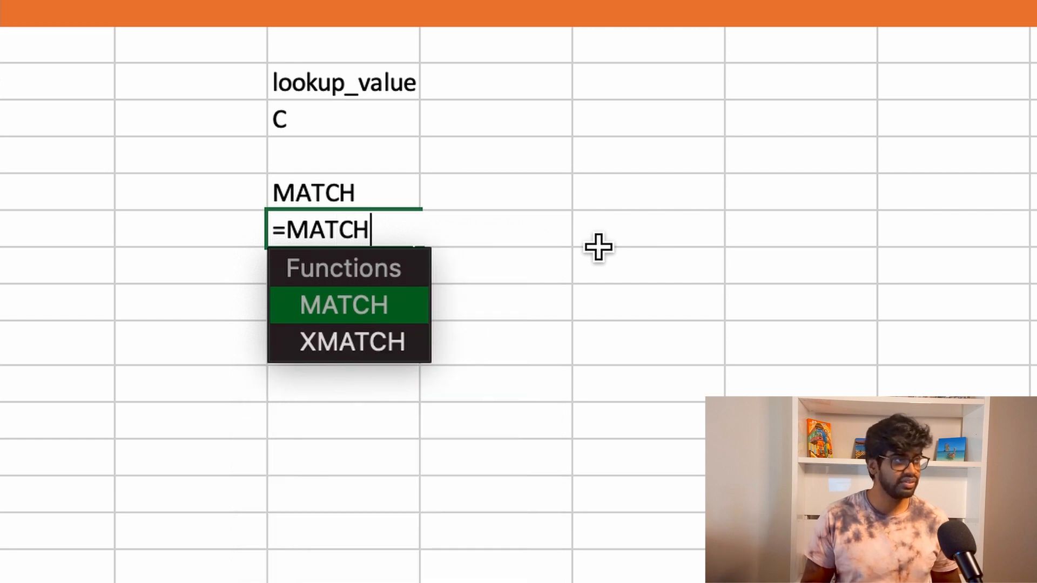
type("(")
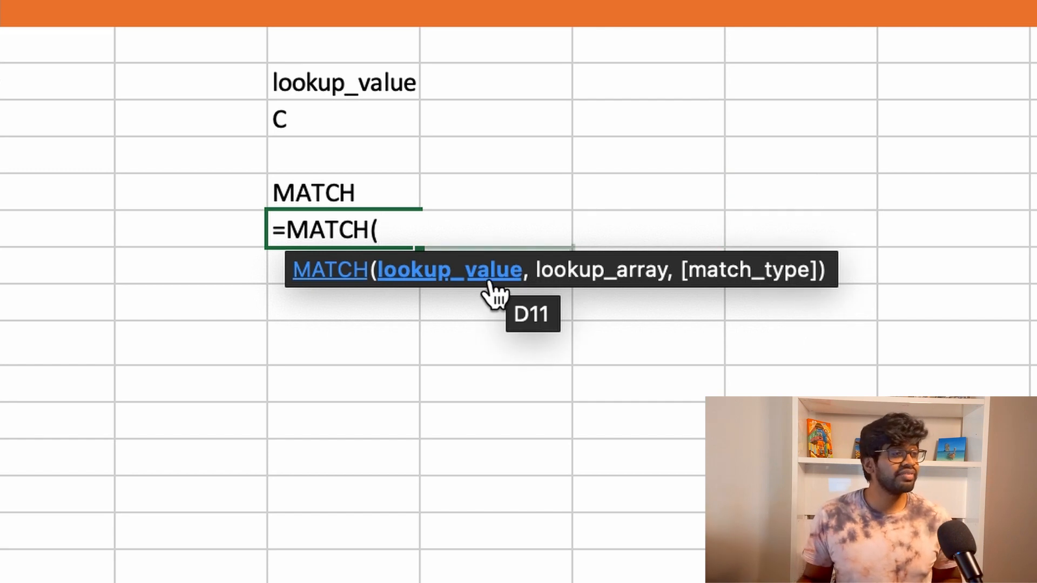
Step: Set the MATCH formula's lookup value to C7 and its lookup array to A7:A10
left_click(378, 135)
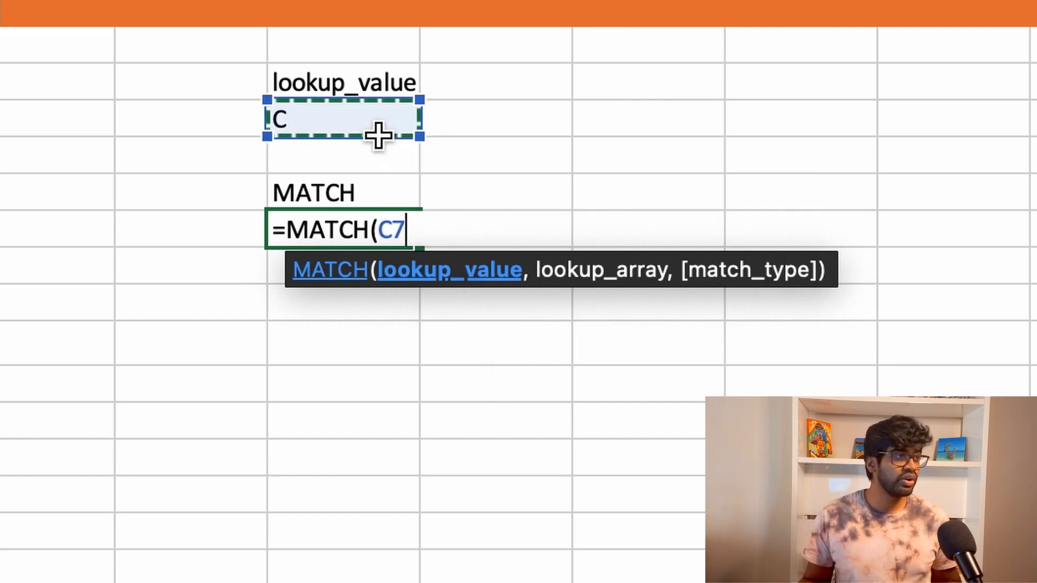
type(",")
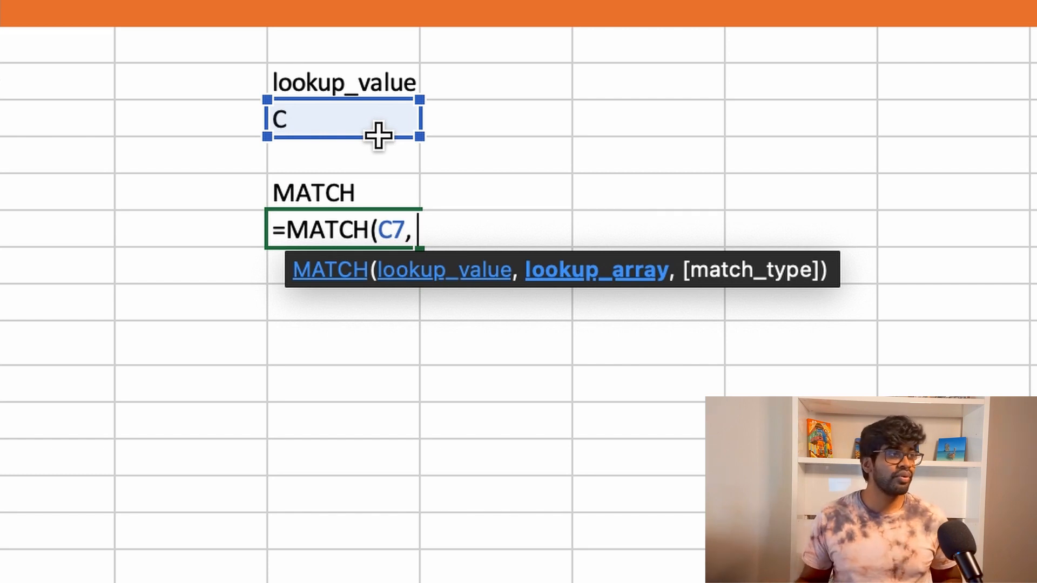
left_click_drag(39, 131, 36, 240)
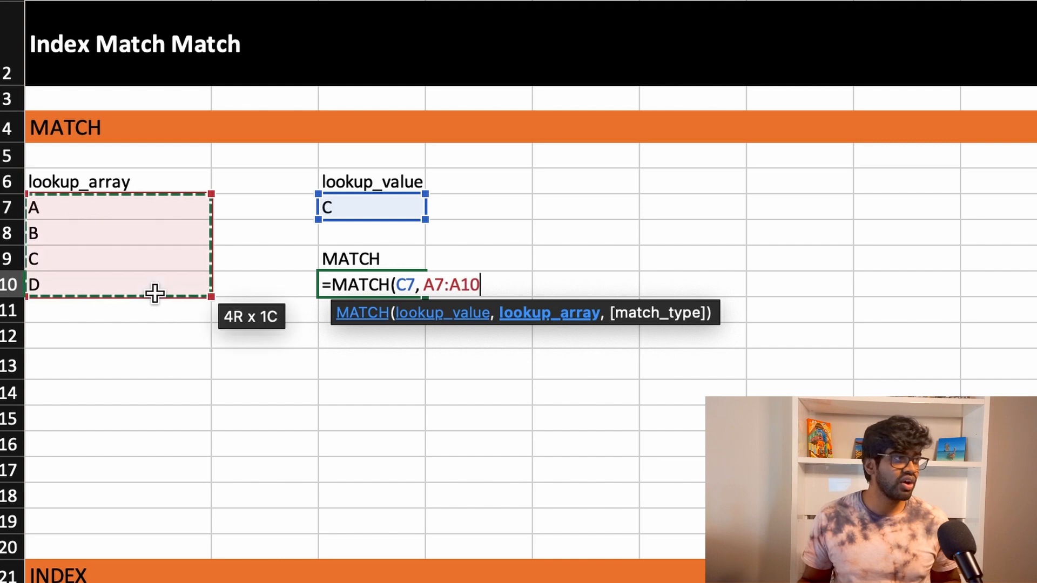
type(",")
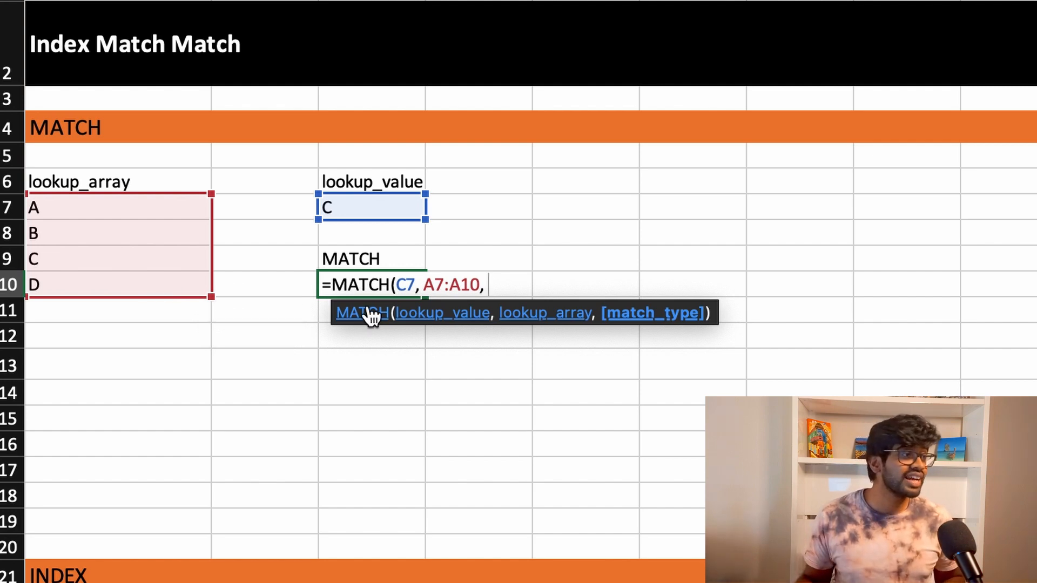
Step: Open the help article for the MATCH function and read how the match_type options behave, especially 0
left_click(445, 326)
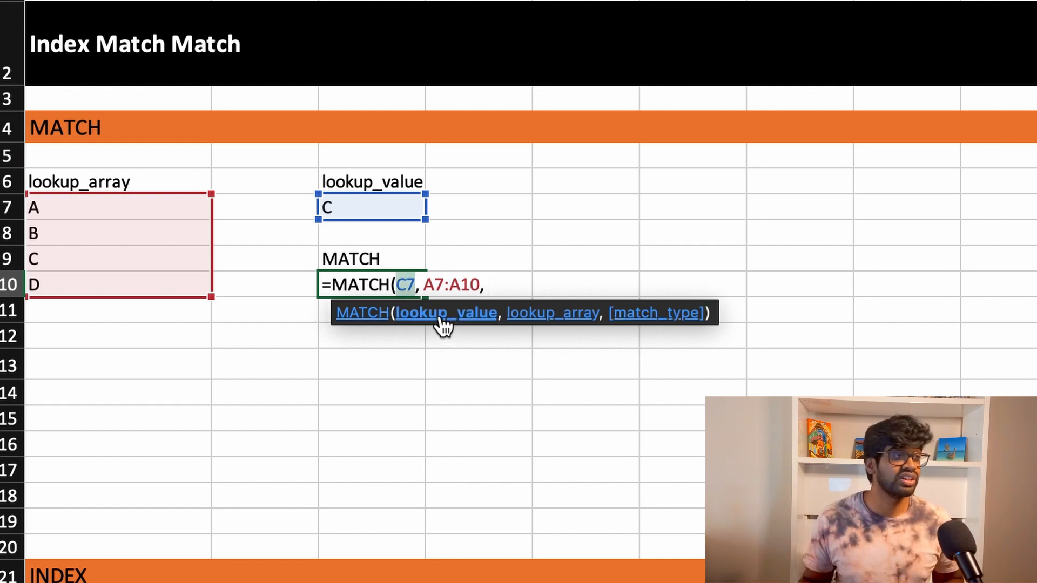
left_click(373, 312)
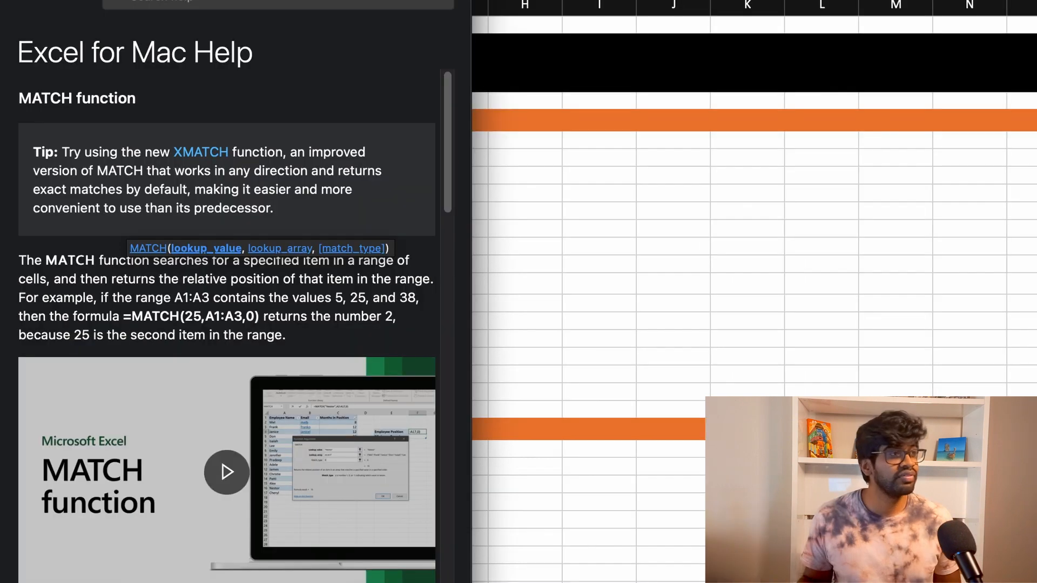
left_click_drag(320, 1, 346, 0)
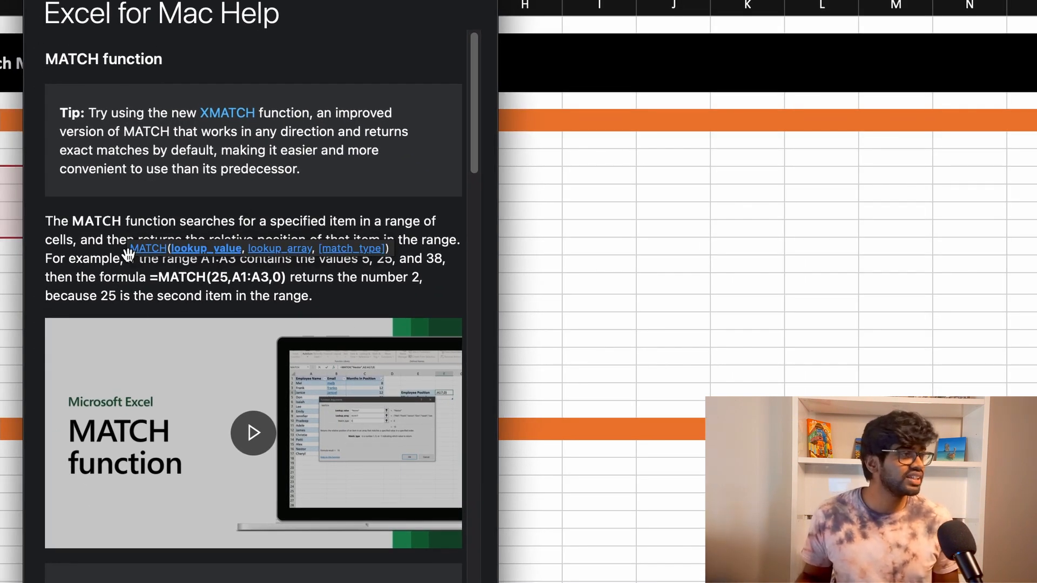
scroll(251, 430, "down", 5)
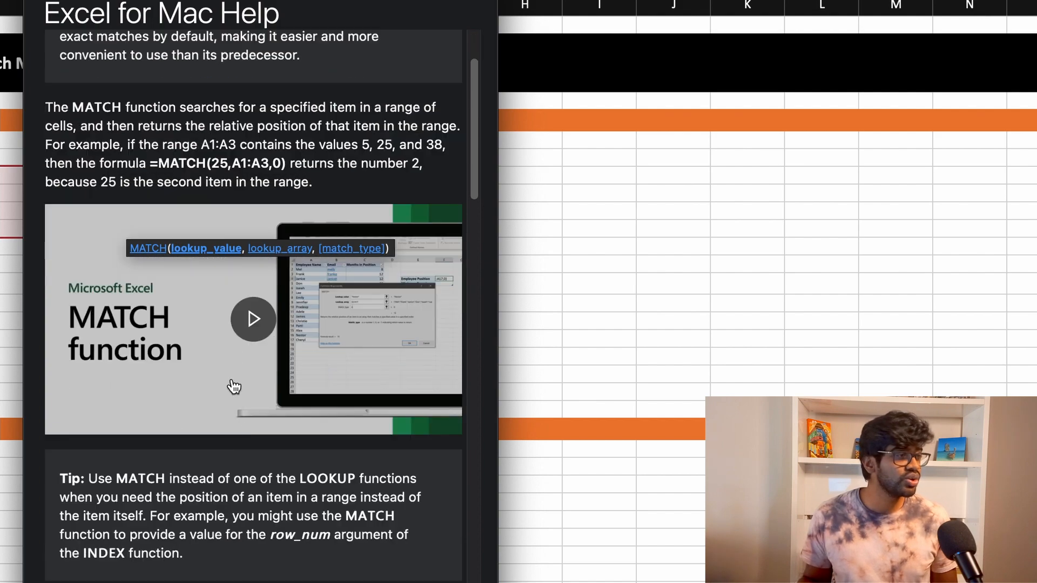
scroll(259, 451, "down", 3)
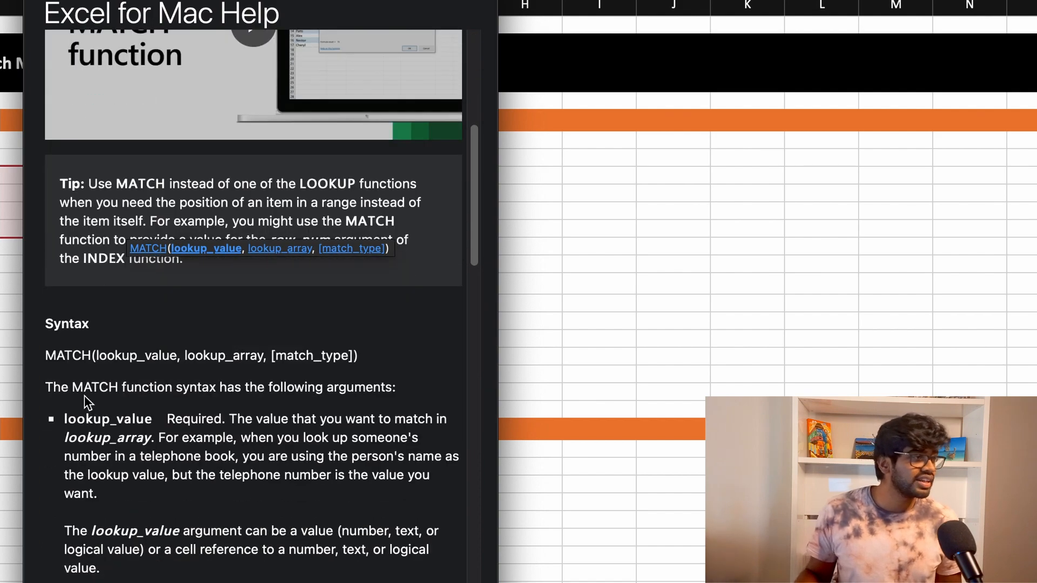
scroll(86, 398, "down", 5)
scroll(131, 291, "down", 4)
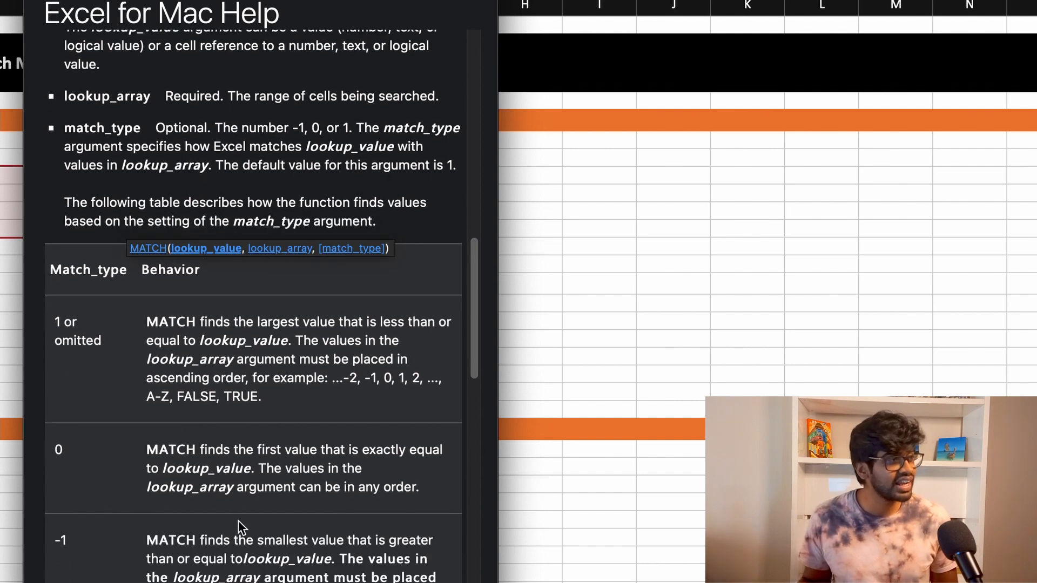
scroll(234, 482, "down", 3)
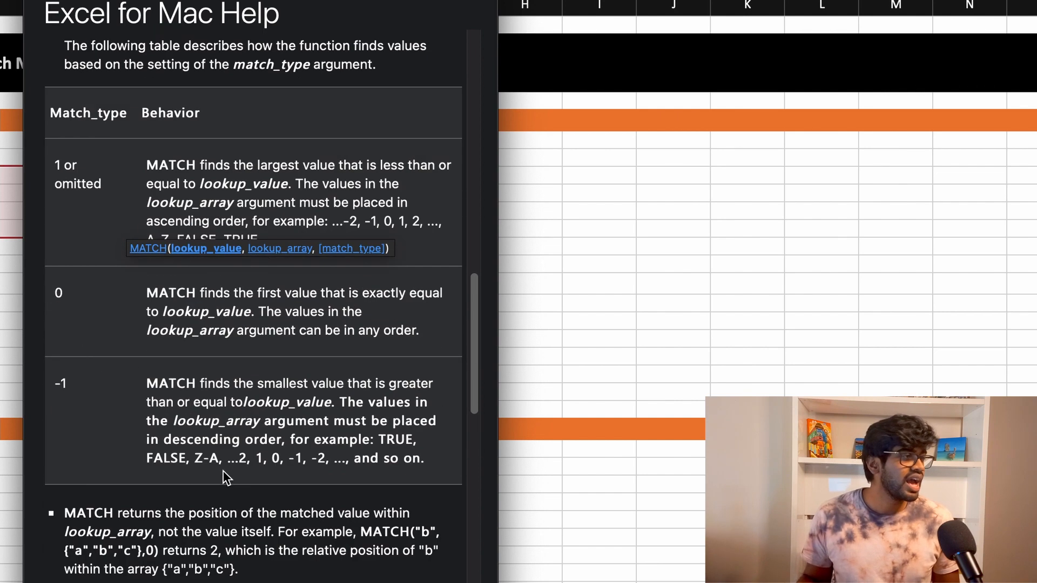
left_click(159, 293)
left_click_drag(158, 293, 391, 310)
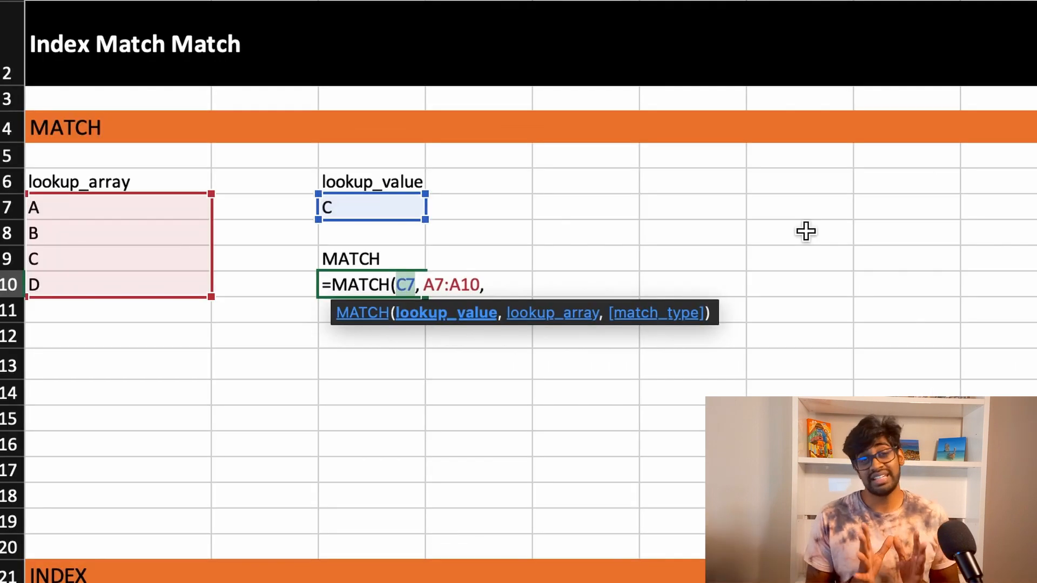
Step: Complete the formula in C10 with match type 0 as =MATCH(C7, A7:A10, 0) and enter it
left_click(486, 283)
type("0)(")
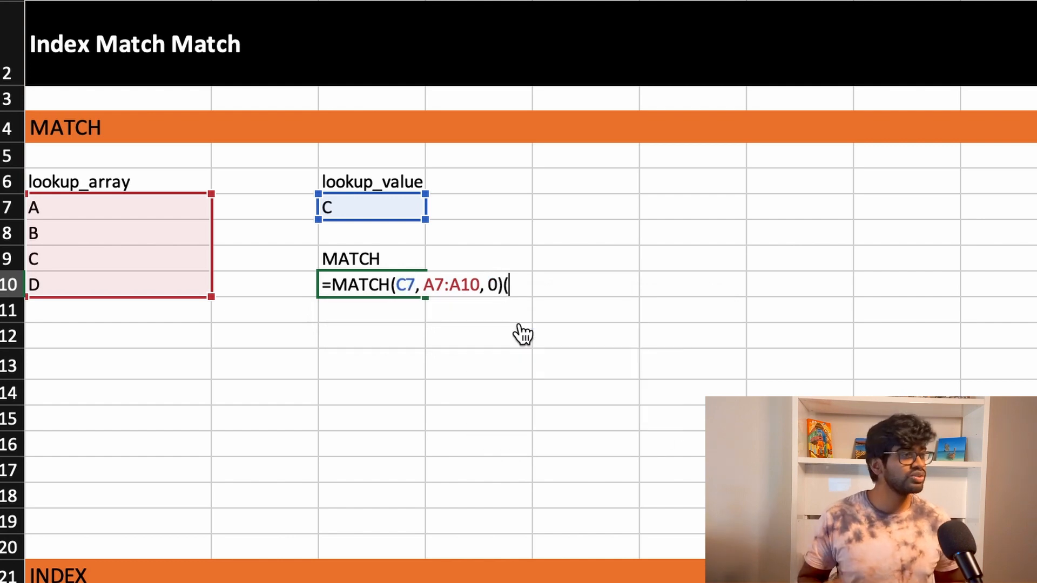
key("Return")
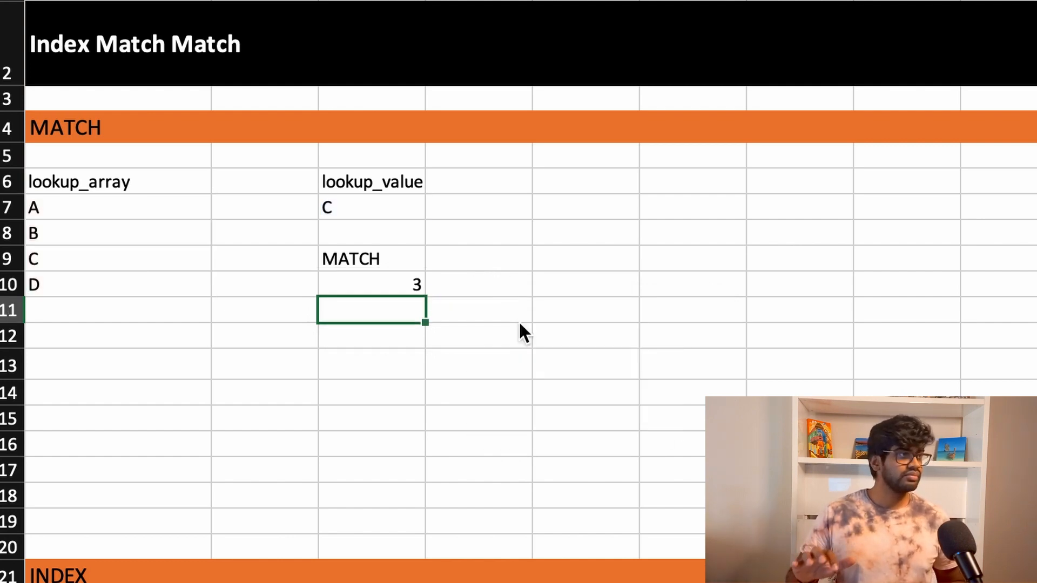
Step: Count down the lookup_array entries from A to C to check the MATCH result against C's position
left_click(92, 274)
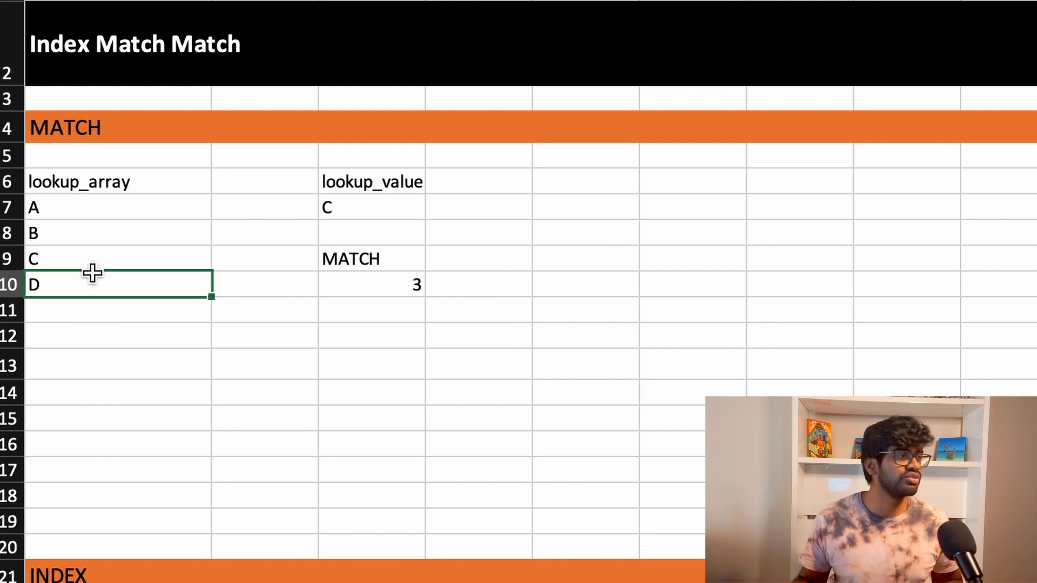
left_click(106, 216)
left_click(119, 232)
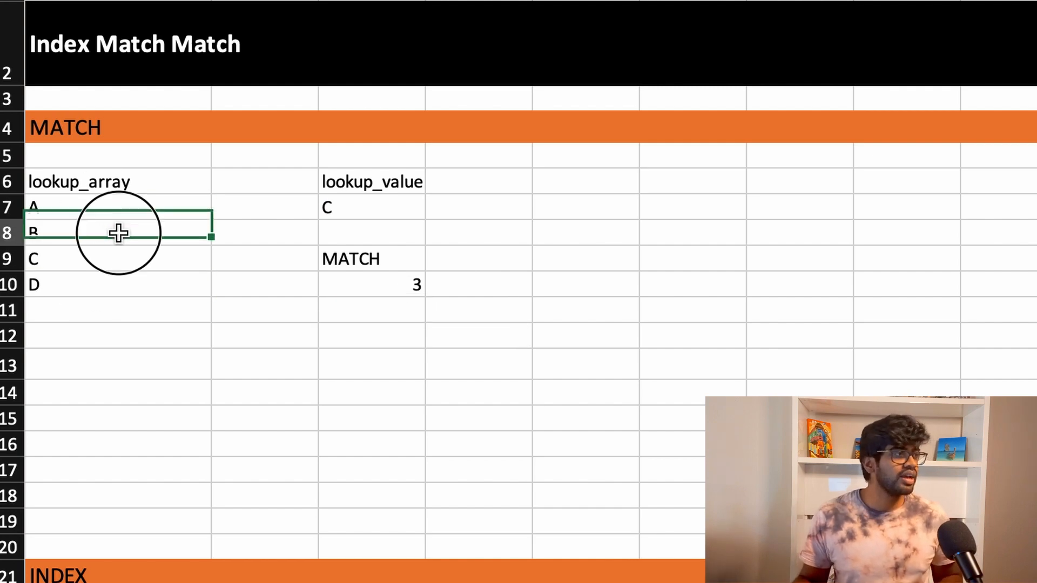
left_click(131, 261)
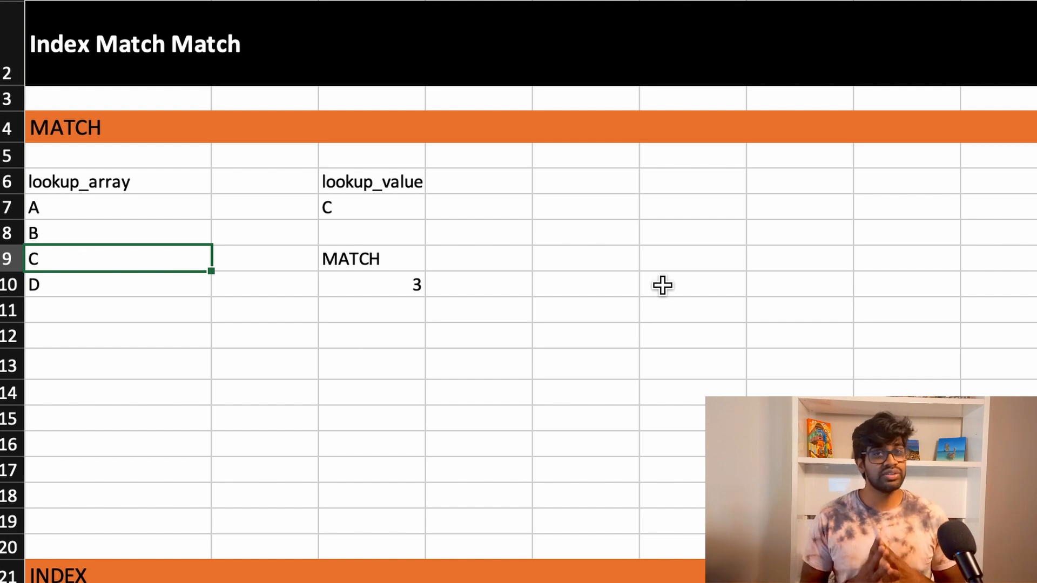
Step: Examine the INDEX example's array in A24:C30 together with its row_number and column_number inputs
scroll(662, 285, "down", 4)
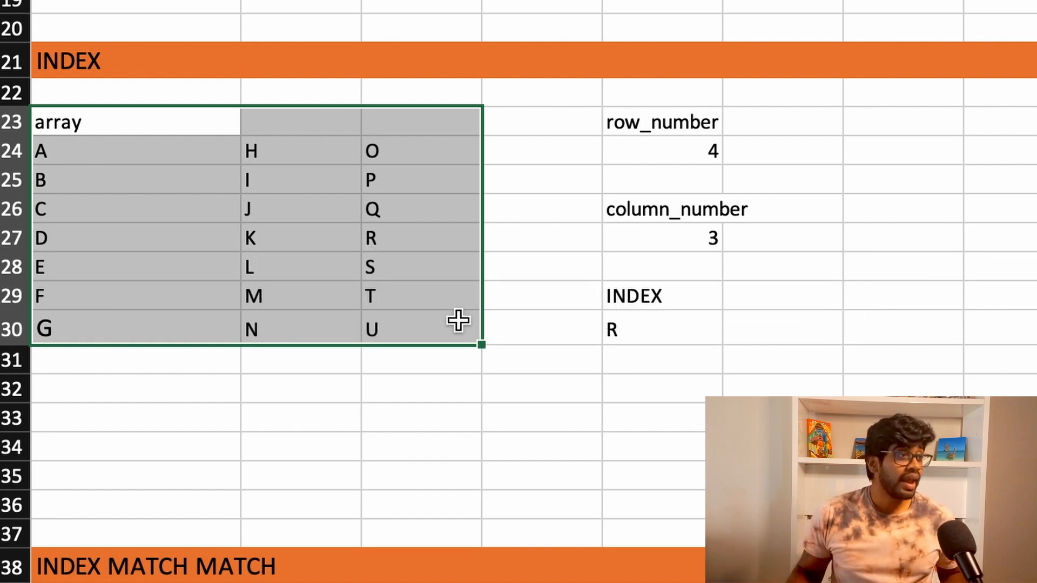
left_click(684, 104)
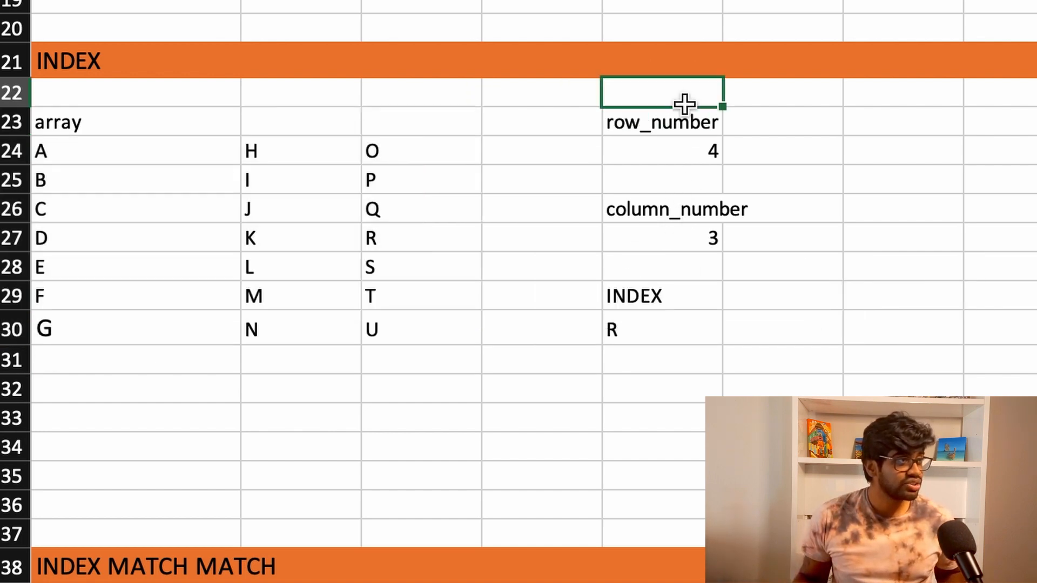
left_click(685, 125)
left_click(696, 217)
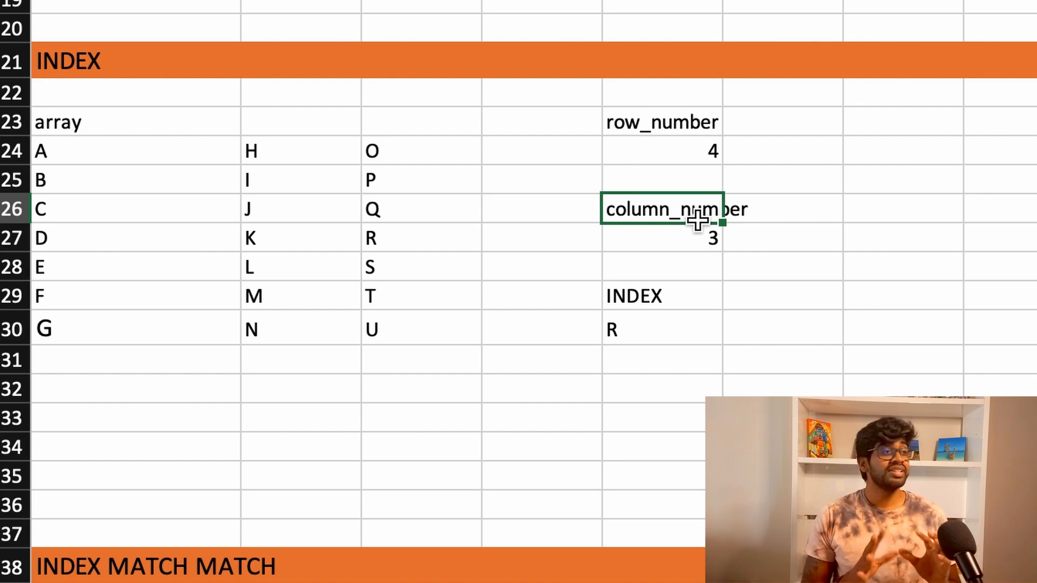
left_click(134, 161)
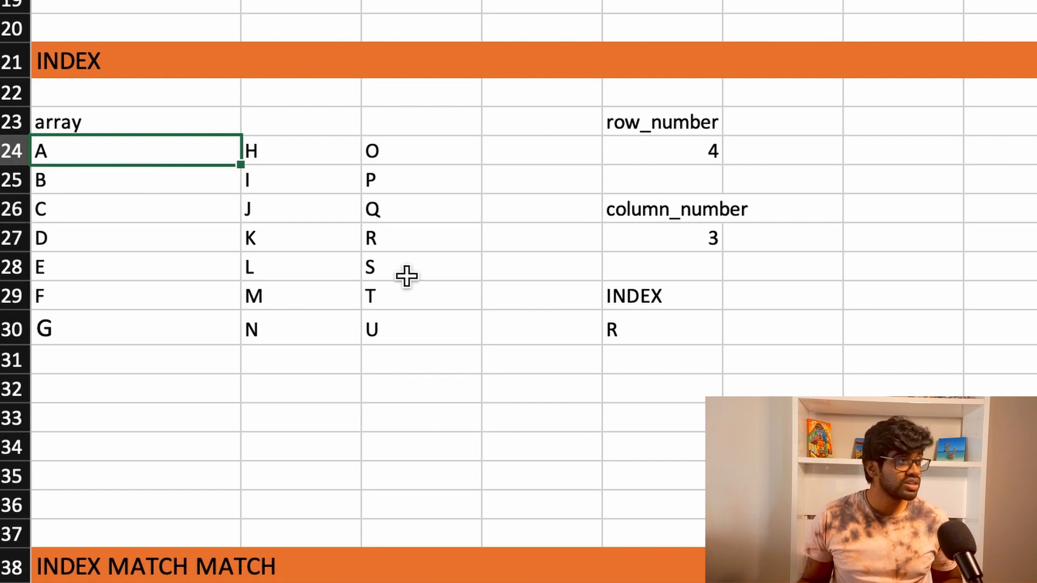
left_click(427, 318, "shift")
left_click(102, 145)
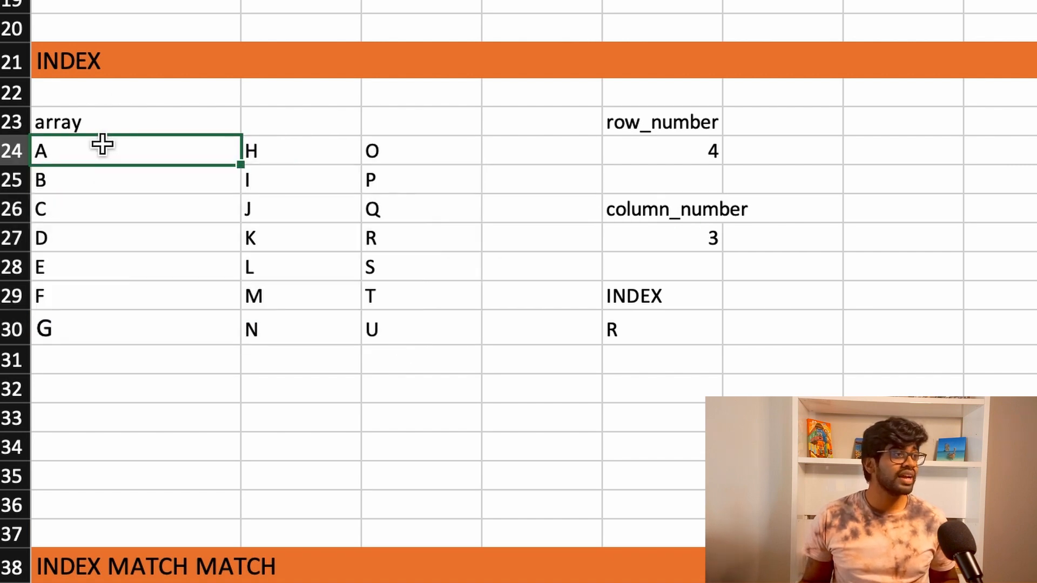
left_click(114, 330, "shift")
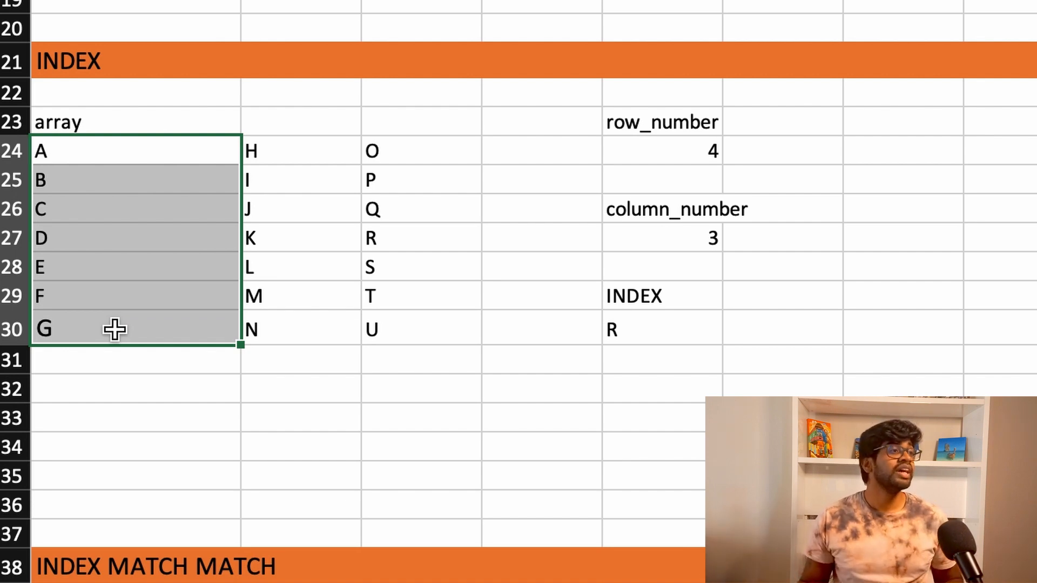
Step: Trace the row_number and column_number through the INDEX array to locate the cell at their intersection
left_click(723, 156)
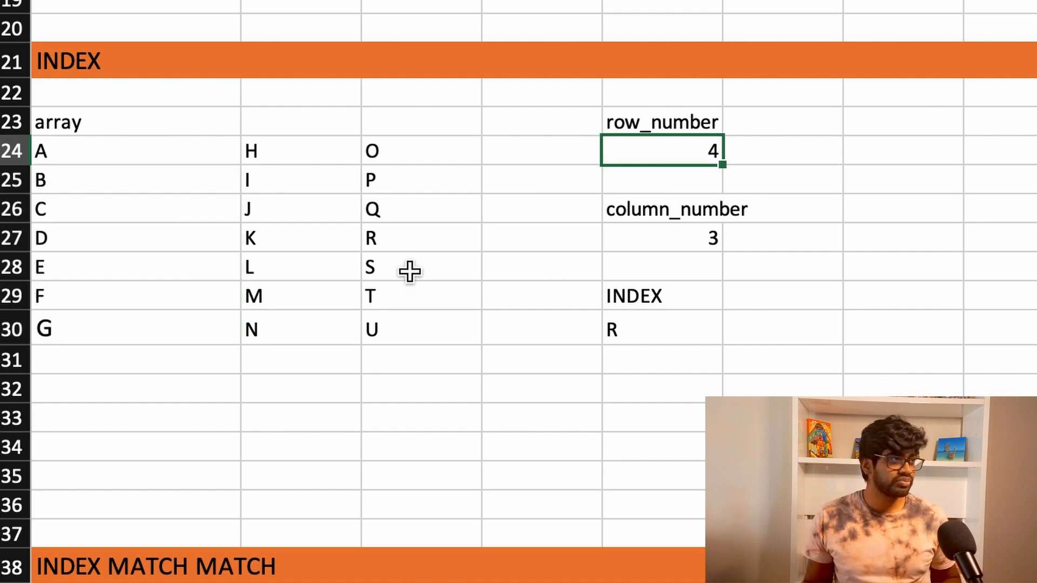
left_click(389, 238)
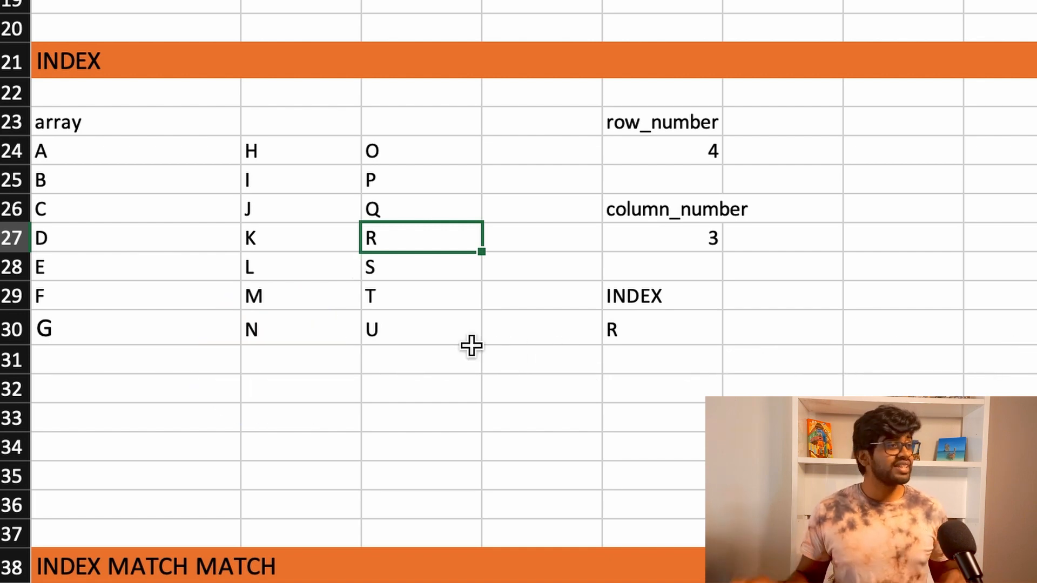
left_click(163, 159)
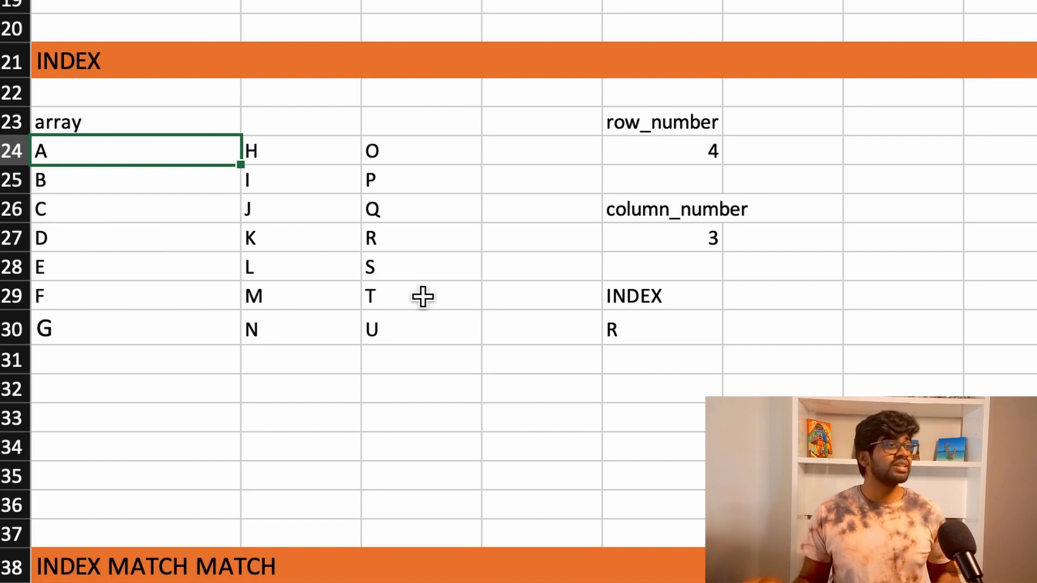
left_click(148, 329, "shift")
left_click(394, 215)
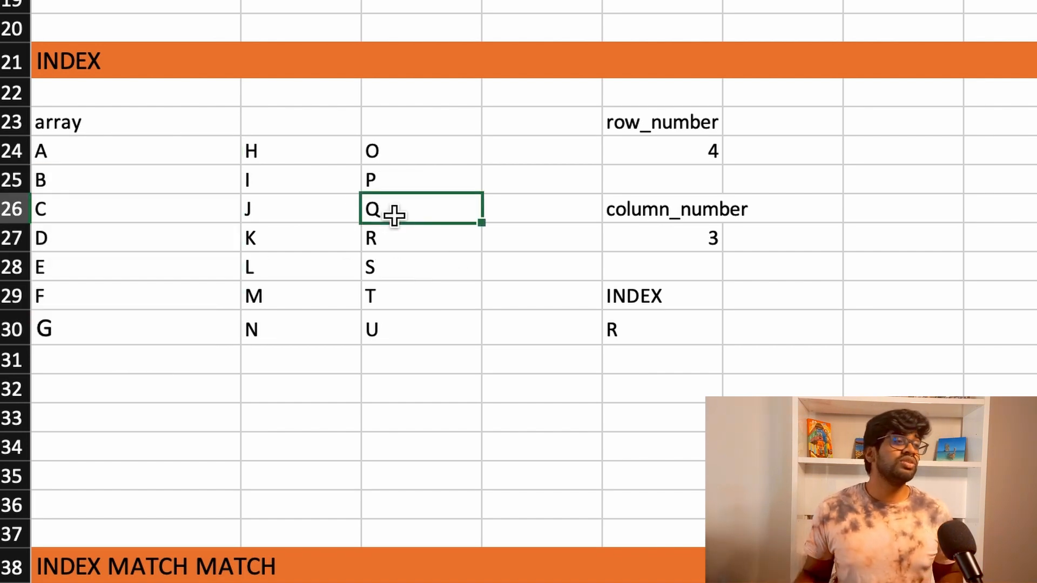
left_click(384, 259)
left_click(430, 243)
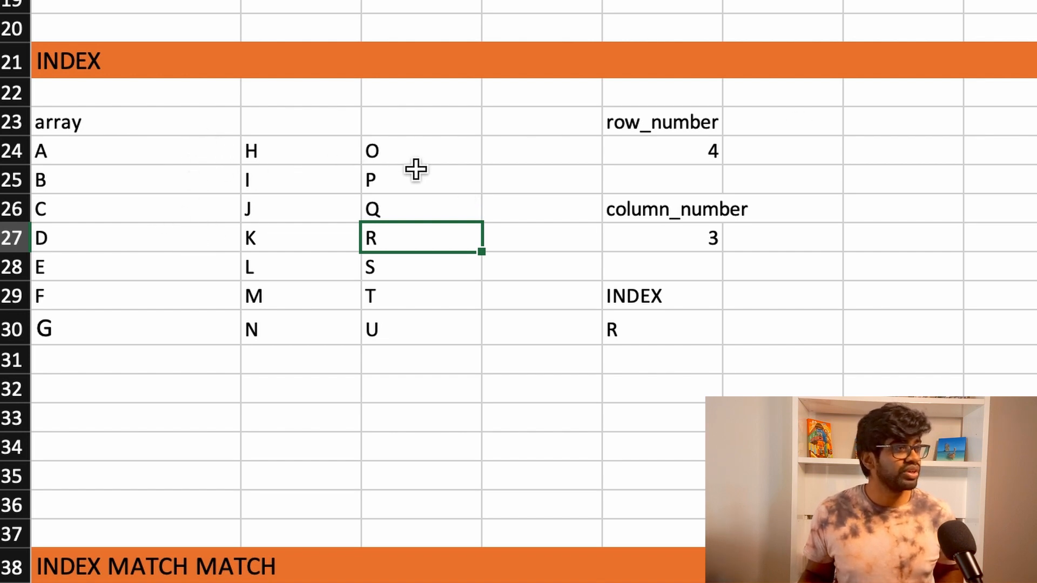
Step: Clear the INDEX example's column_number value in E27, and undo the deletion
left_click(705, 163)
left_click(713, 235)
key("Delete")
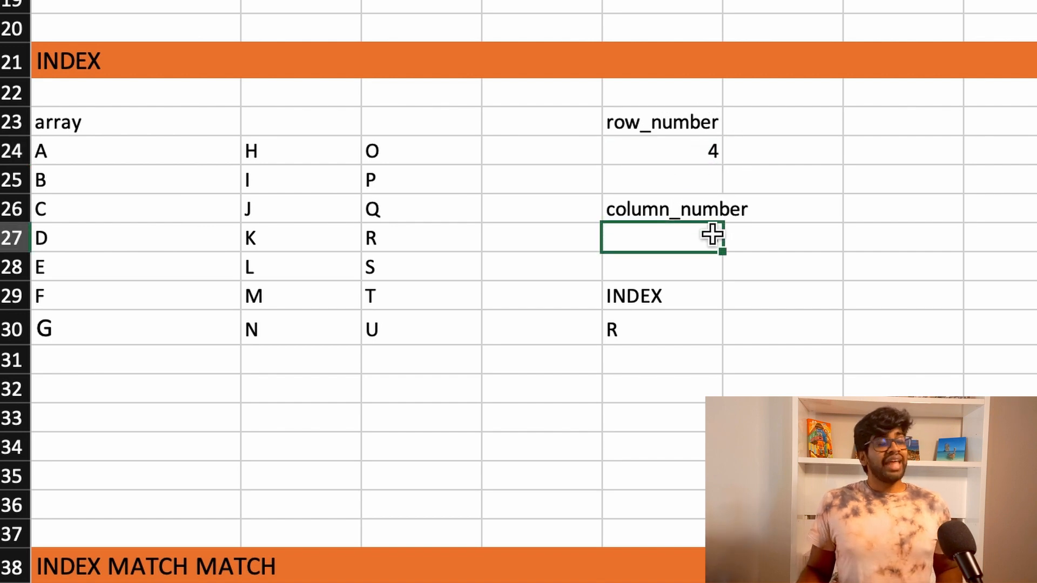
key("ctrl+z")
Step: Review the arguments of the existing INDEX formula in E30 and leave the formula as it is
left_click(659, 340)
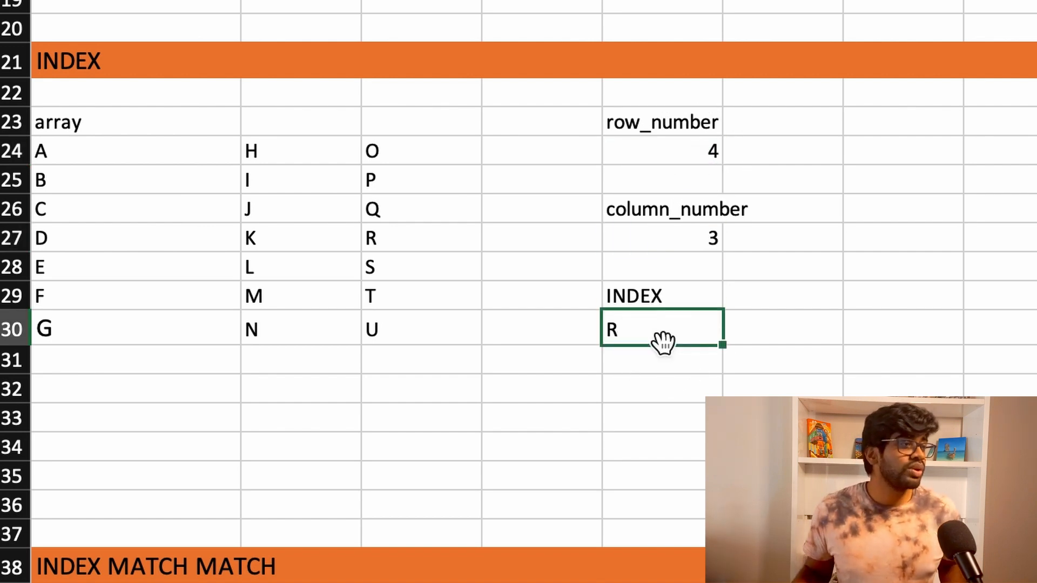
type("=")
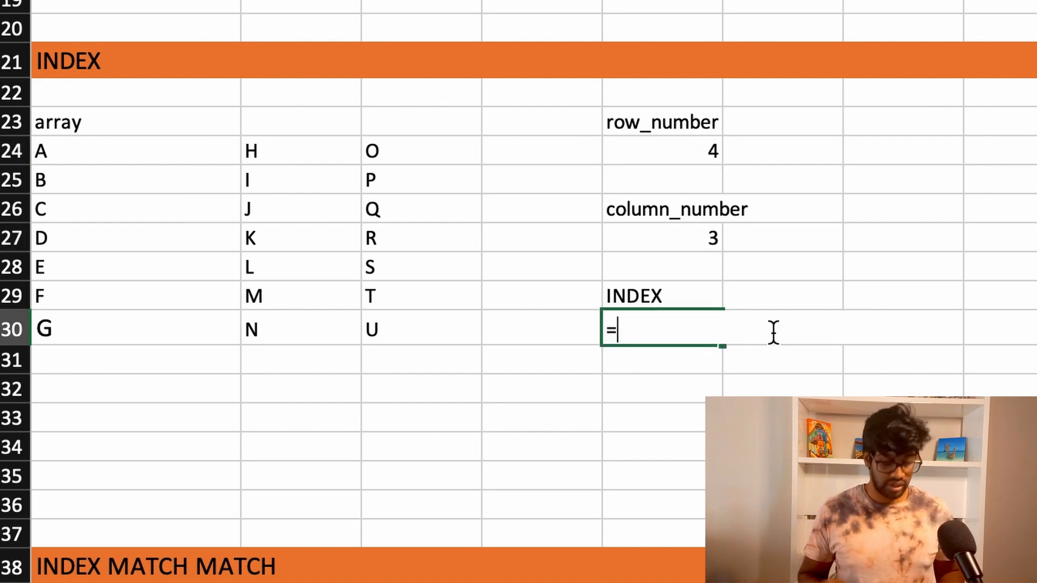
key("Escape")
key("F2")
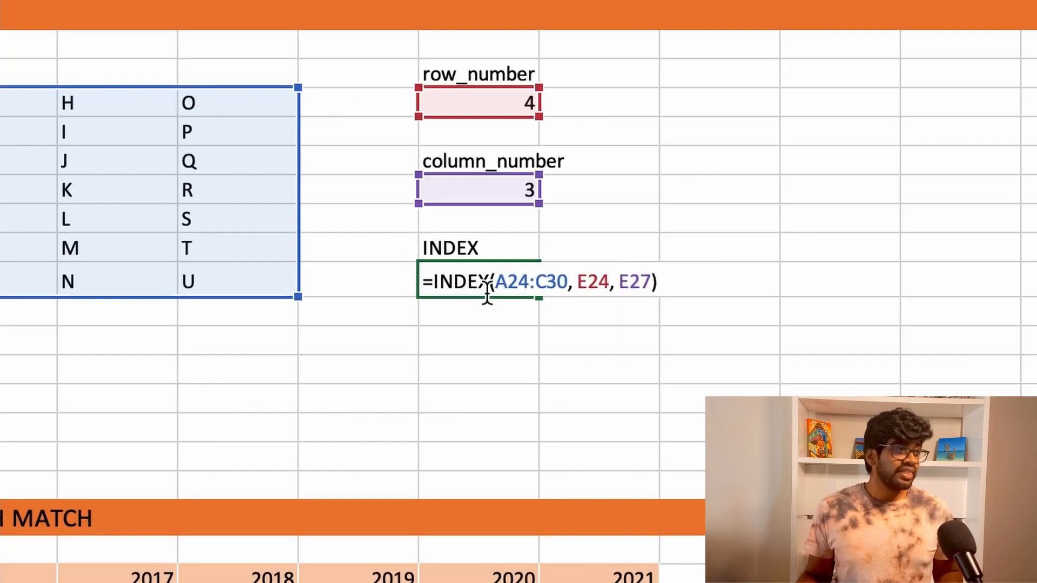
left_click(496, 282)
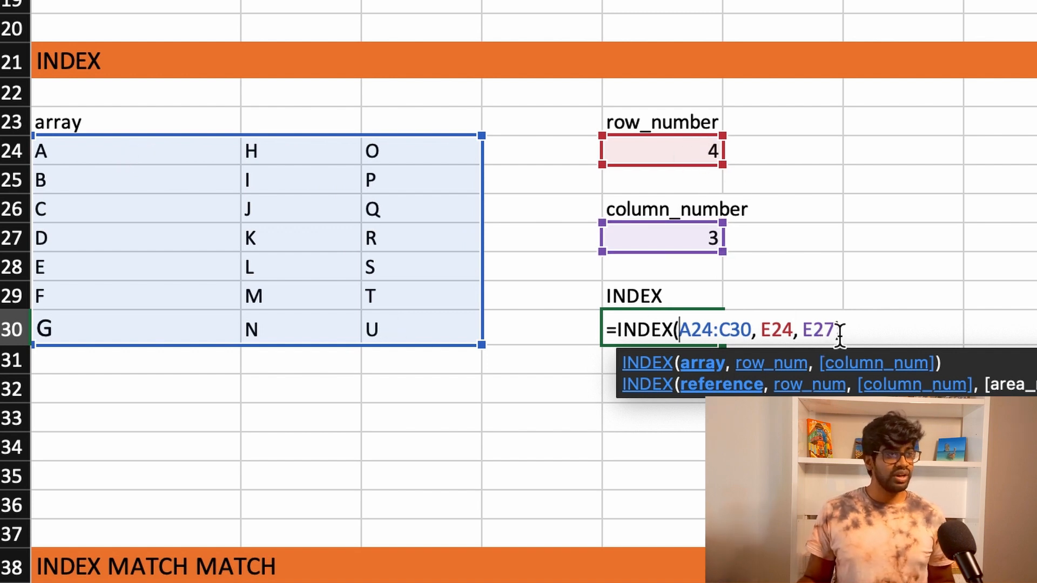
key("Return")
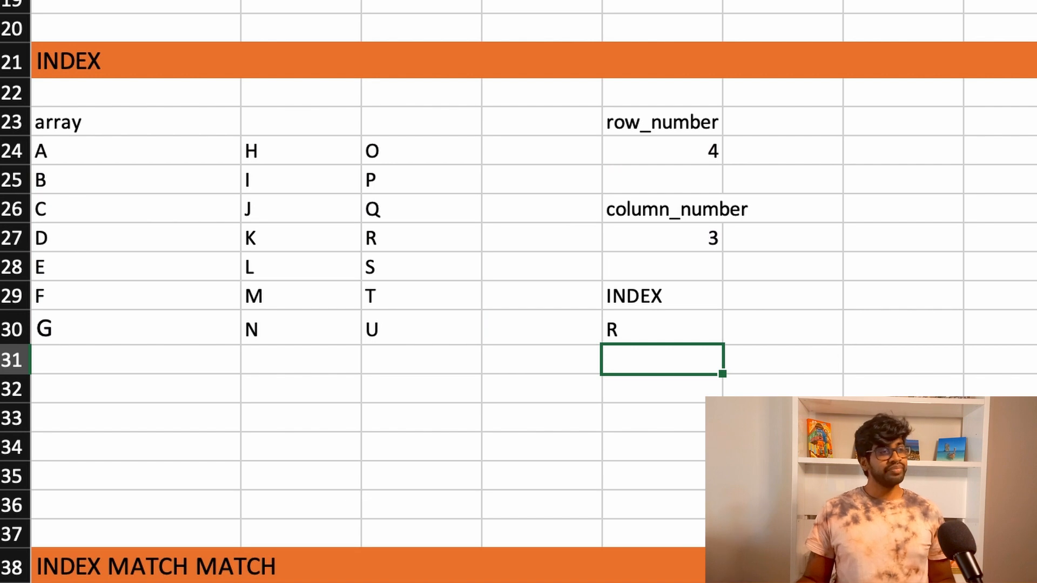
Step: Enter =INDEX(A24:C30, 7, 3) in E32 to return the array's last entry
left_click(398, 328)
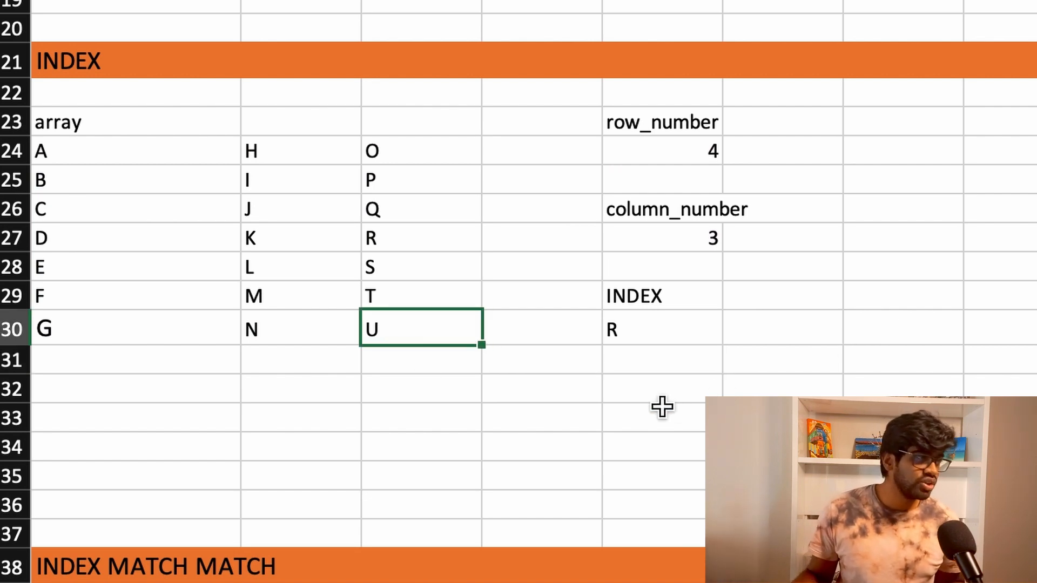
left_click(654, 397)
type("=")
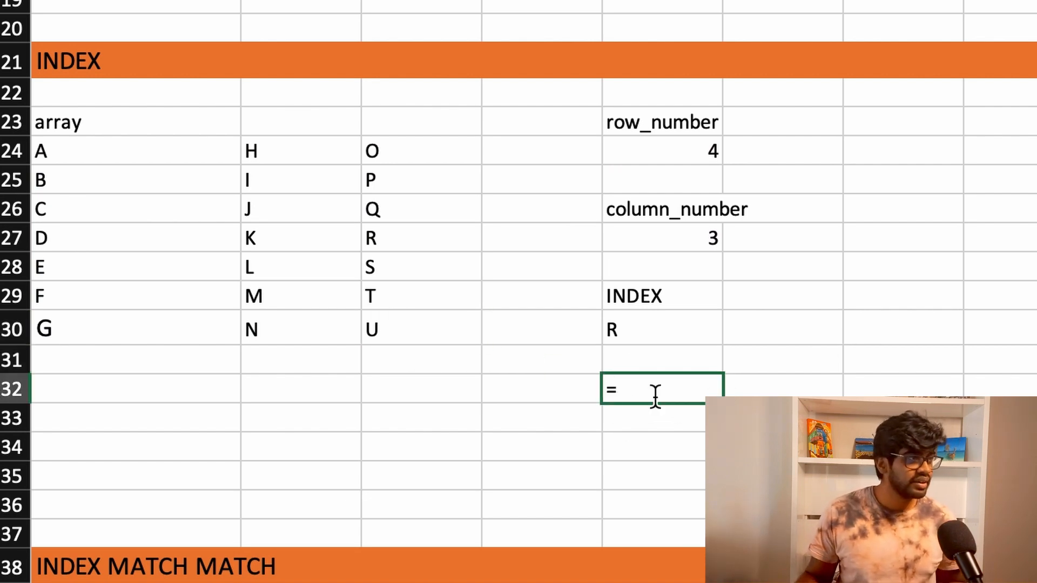
type("INDEX(")
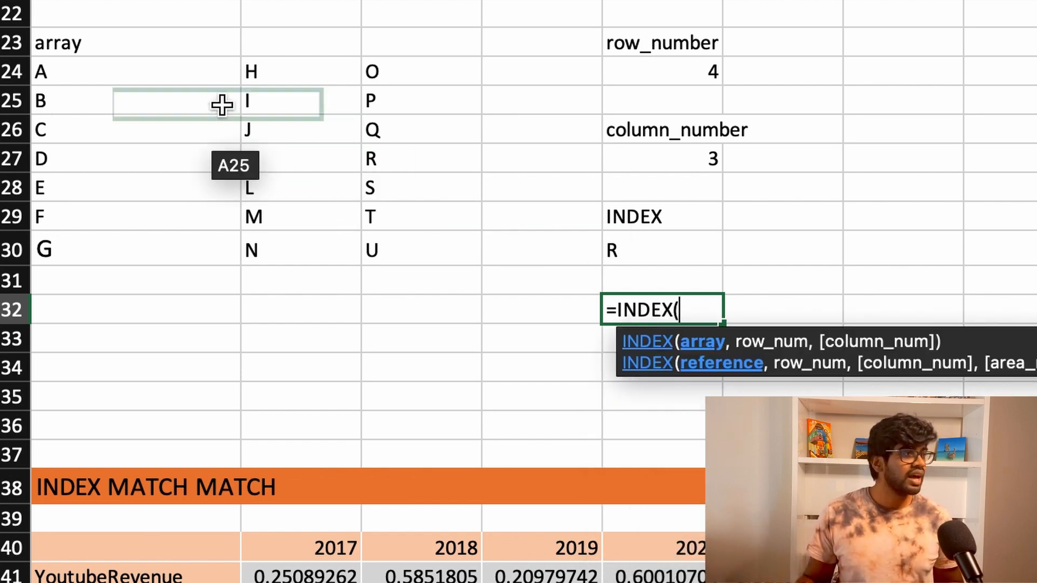
left_click_drag(162, 76, 445, 250)
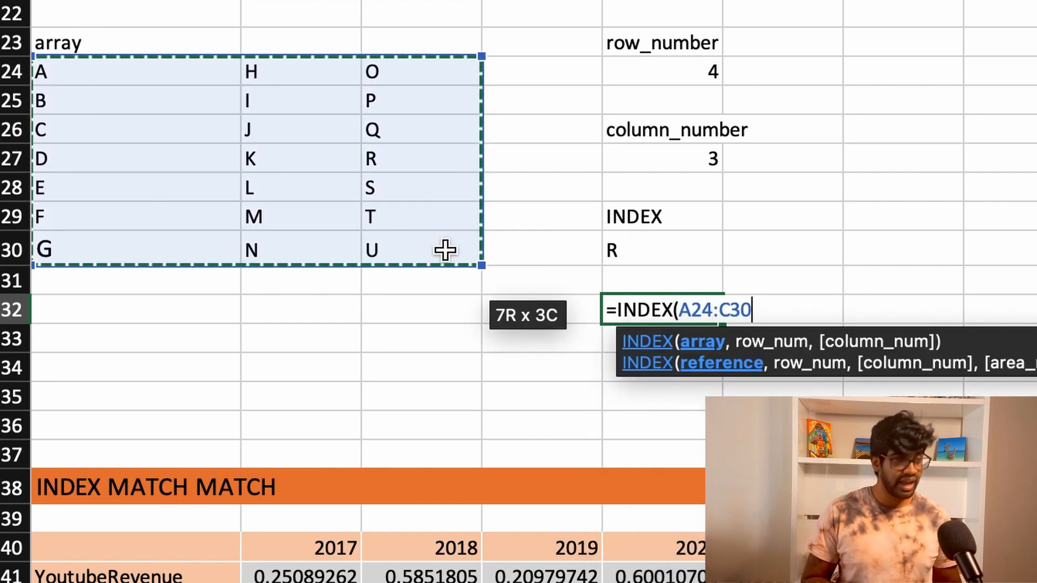
type(",")
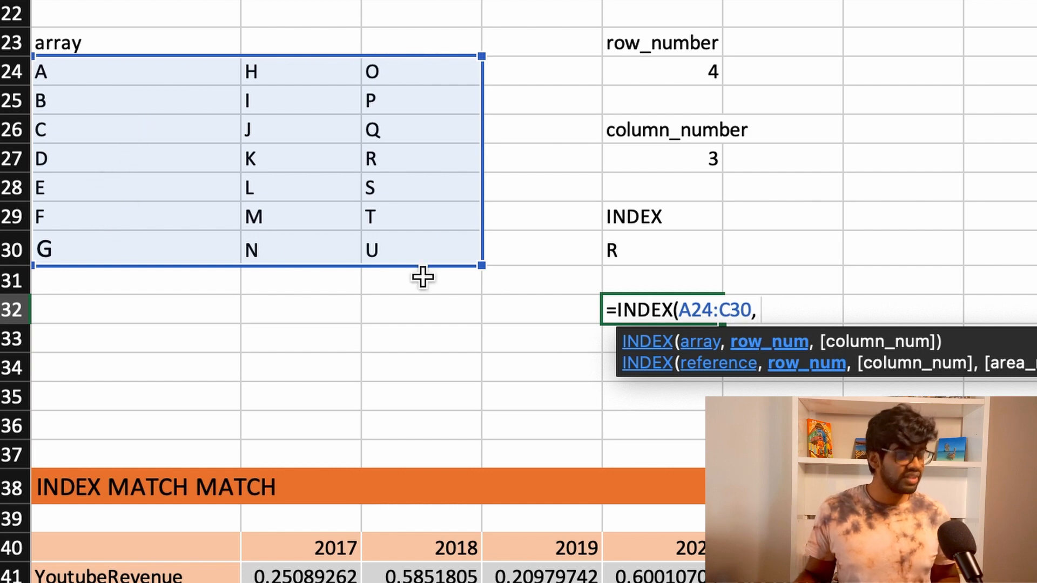
type(", ")
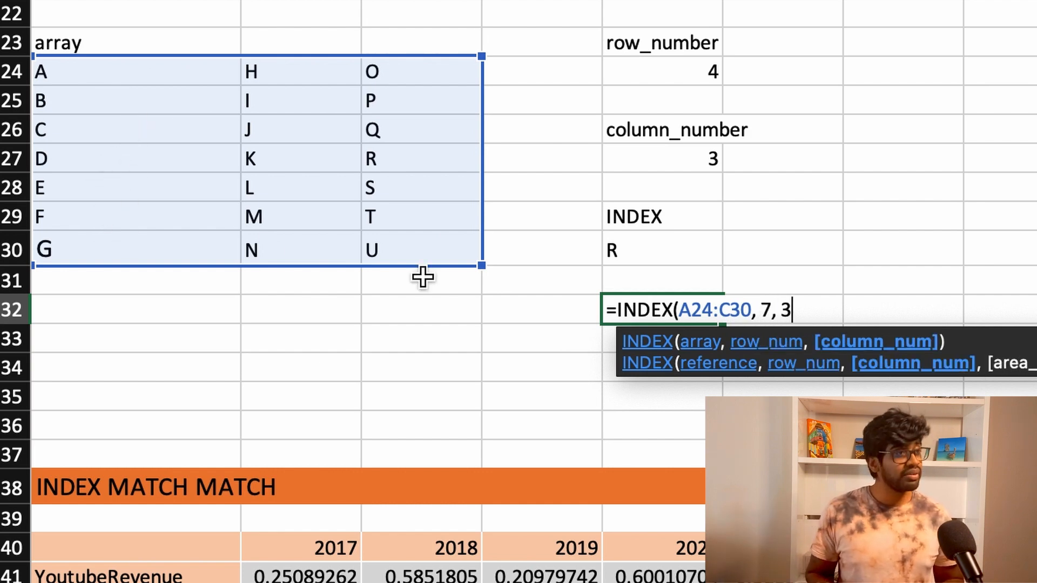
type("3)")
key("Return")
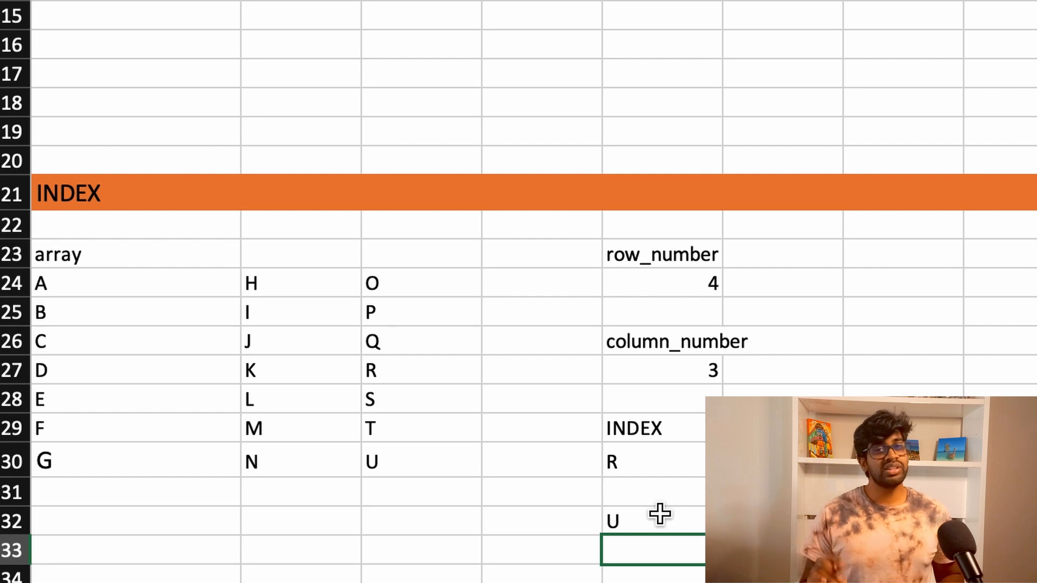
Step: Look back at the MATCH example, and re-enter 4 as the INDEX example's row_number in E24
scroll(548, 440, "up", 10)
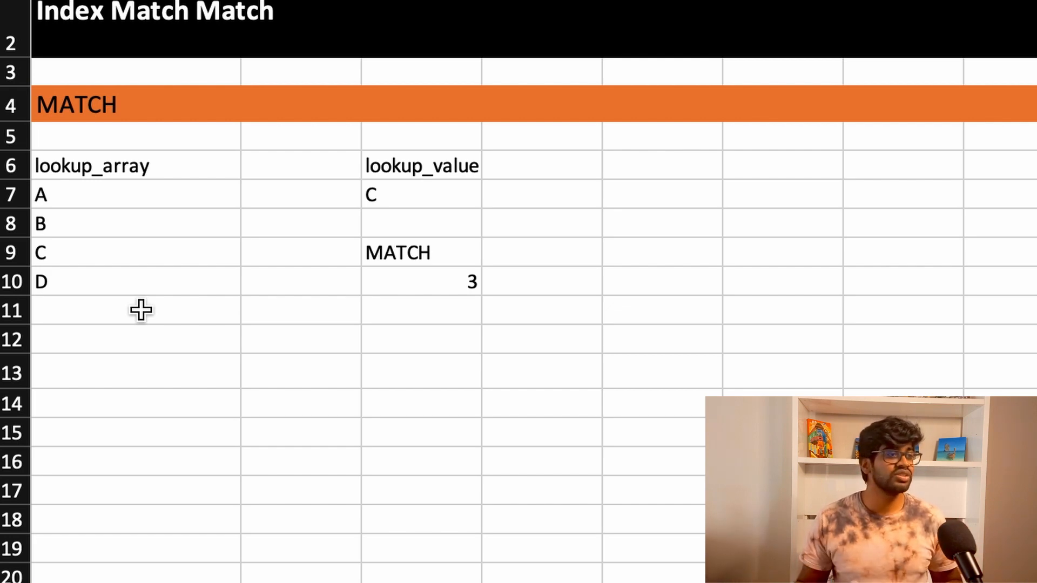
scroll(211, 432, "down", 5)
left_click(632, 453)
scroll(707, 132, "down", 5)
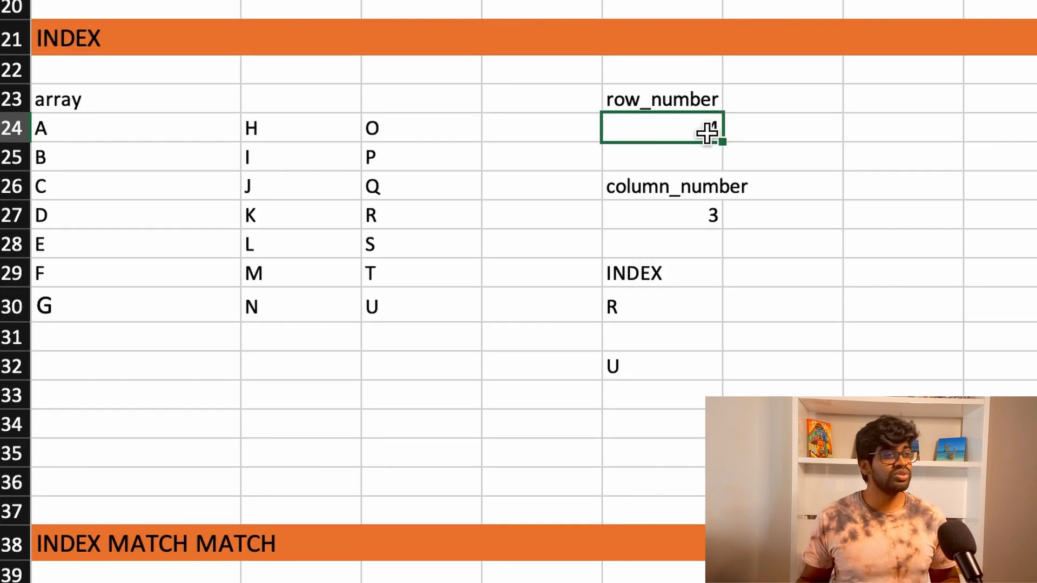
type("4")
key("ctrl+Return")
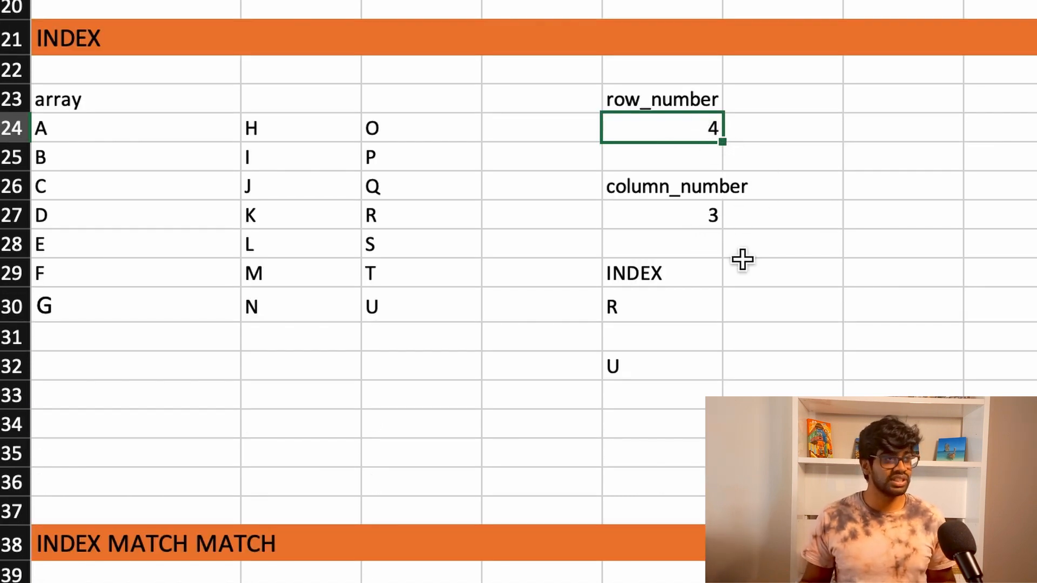
Step: Examine the INDEX MATCH MATCH table and count down its first column from the header to CostToMakeContent
scroll(744, 228, "down", 4)
scroll(746, 232, "down", 8)
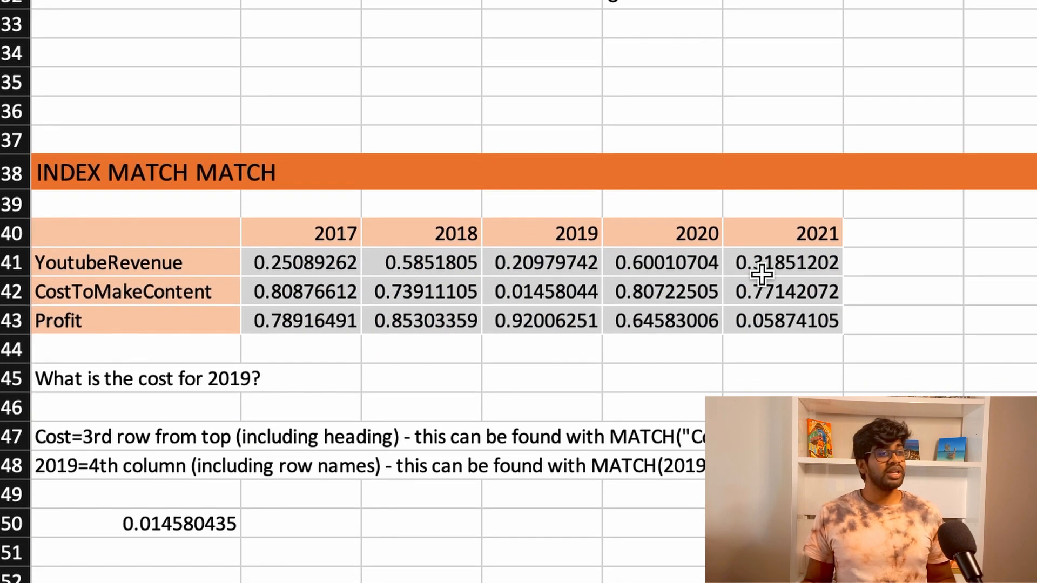
scroll(485, 494, "down", 2)
scroll(501, 496, "down", 4)
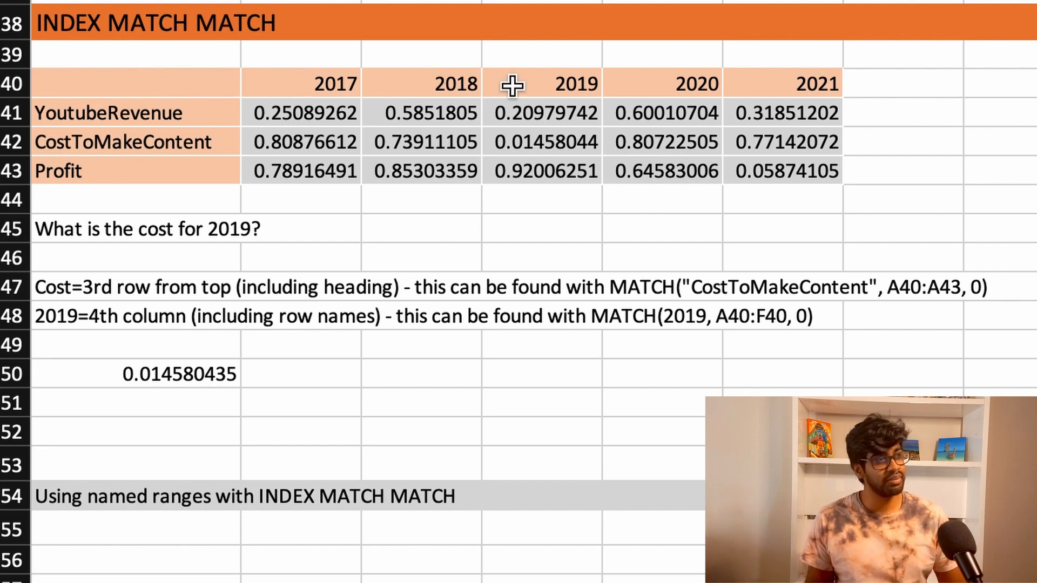
left_click(214, 87)
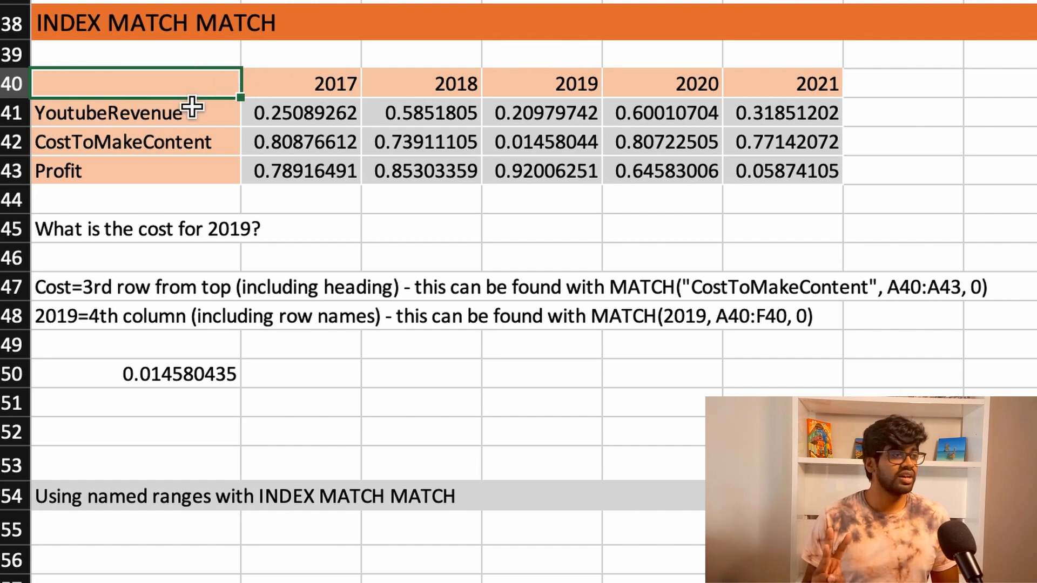
left_click(162, 143)
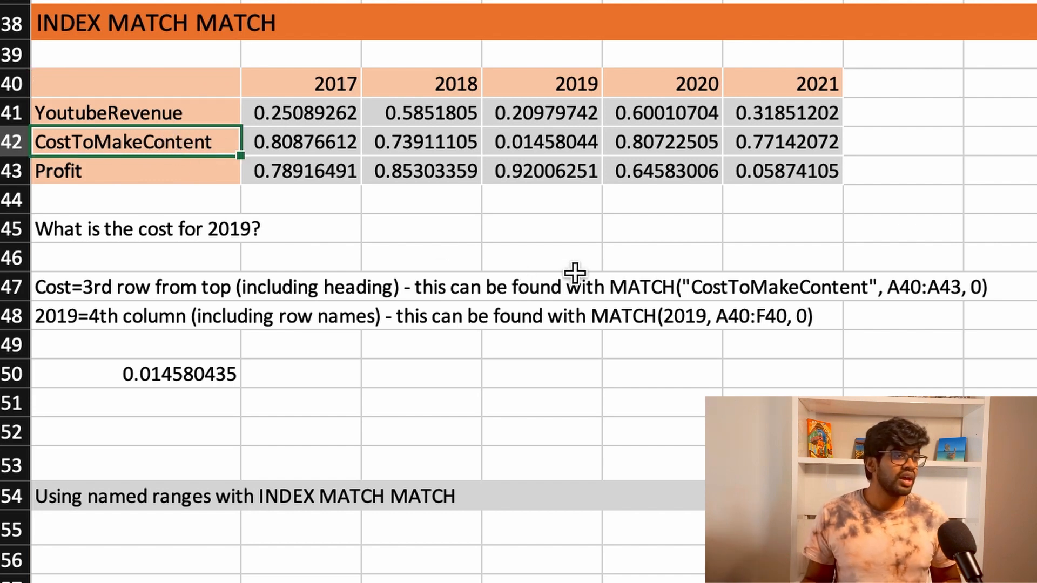
Step: Highlight the MATCH("CostToMakeContent", A40:A43, 0) expression in the A47 note, and select cell H47
left_click(608, 292)
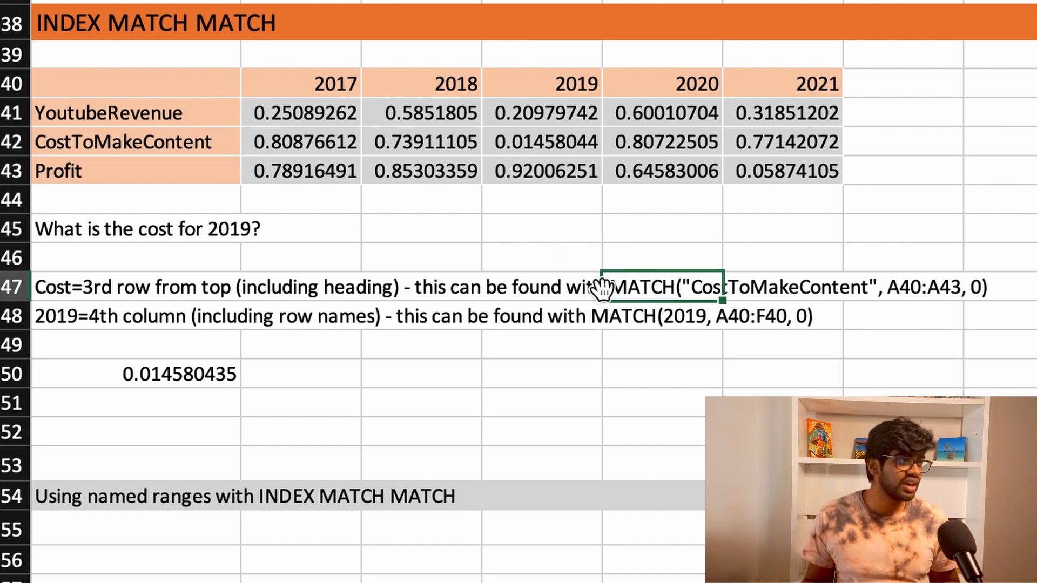
left_click(85, 289)
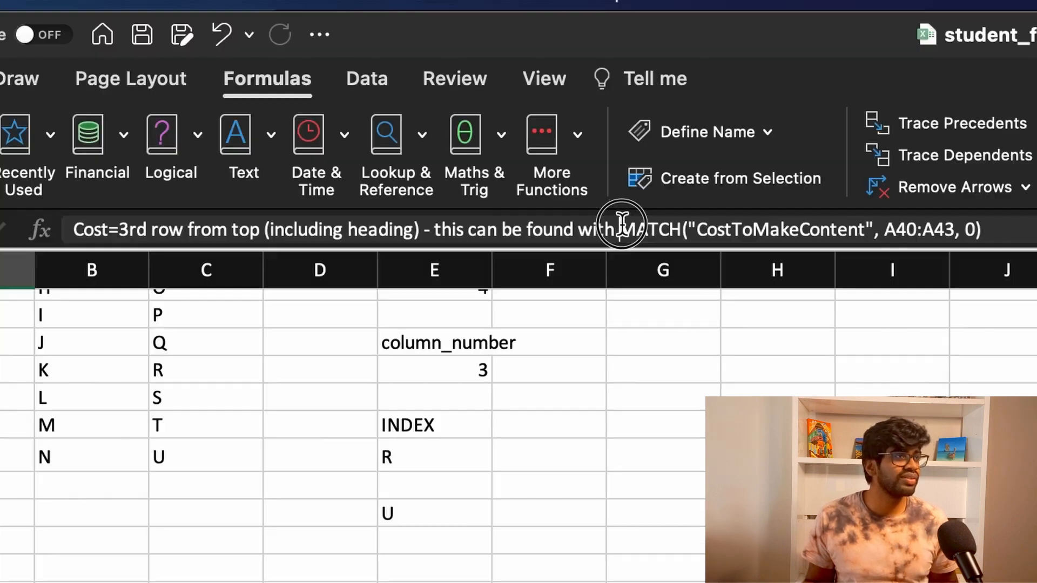
left_click_drag(619, 231, 984, 238)
key("super+c")
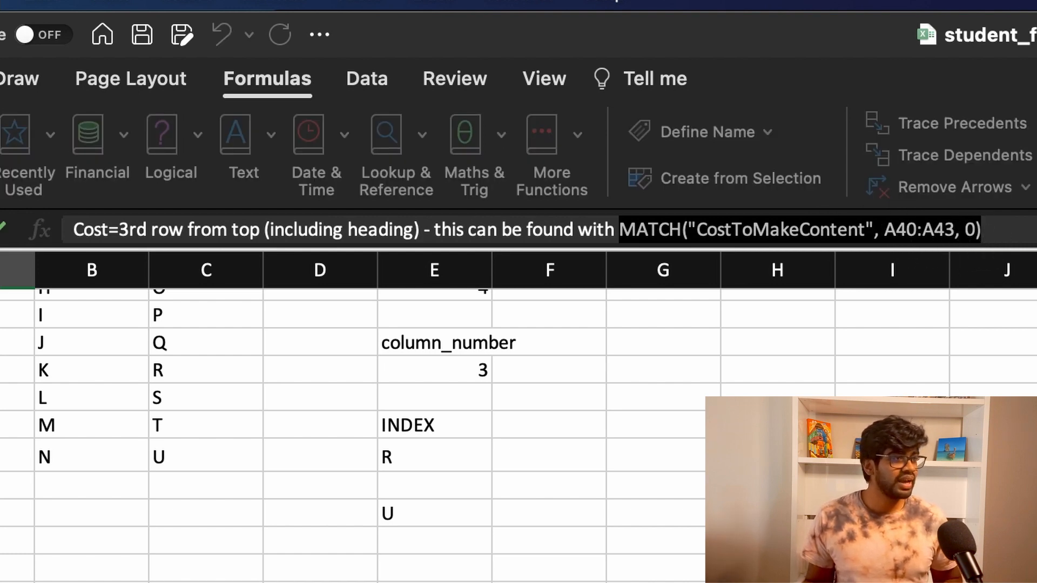
left_click(638, 225)
left_click(706, 227)
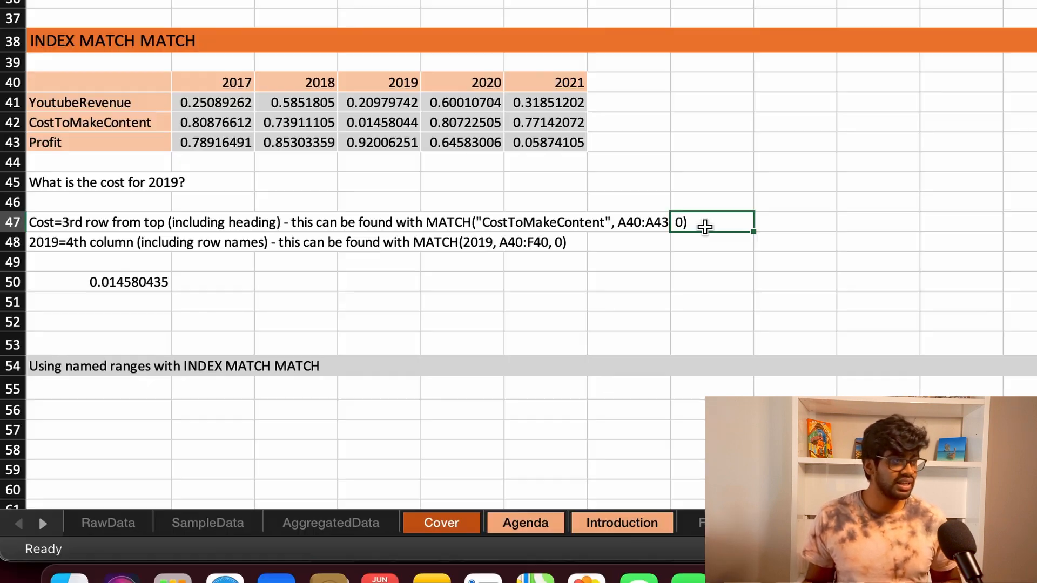
Step: Enter =MATCH("CostToMakeContent", A40:A43, 0) in cell I47, reusing the expression copied from the A47 note
left_click(835, 226)
type("=")
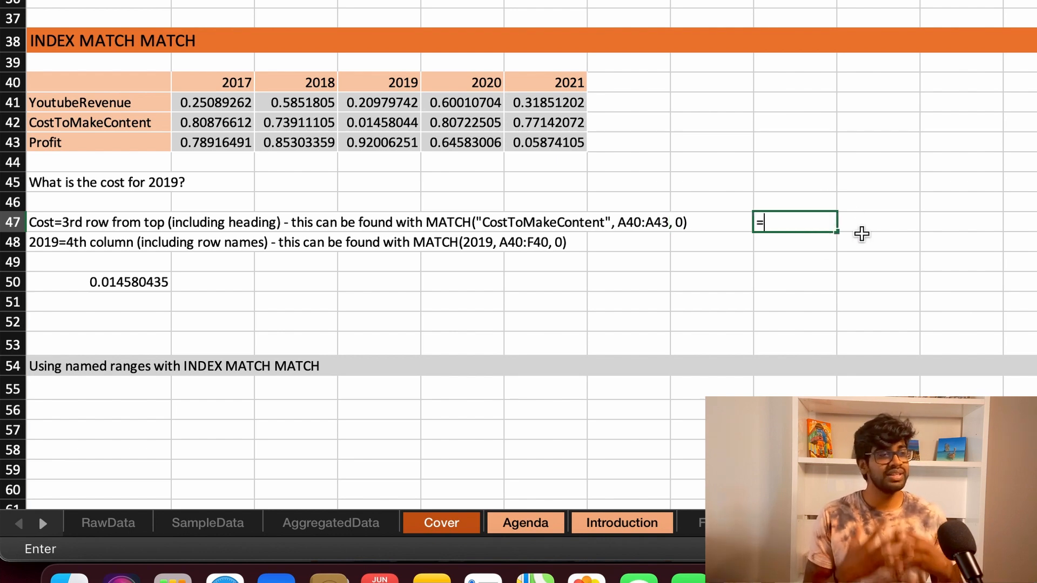
key("super+v")
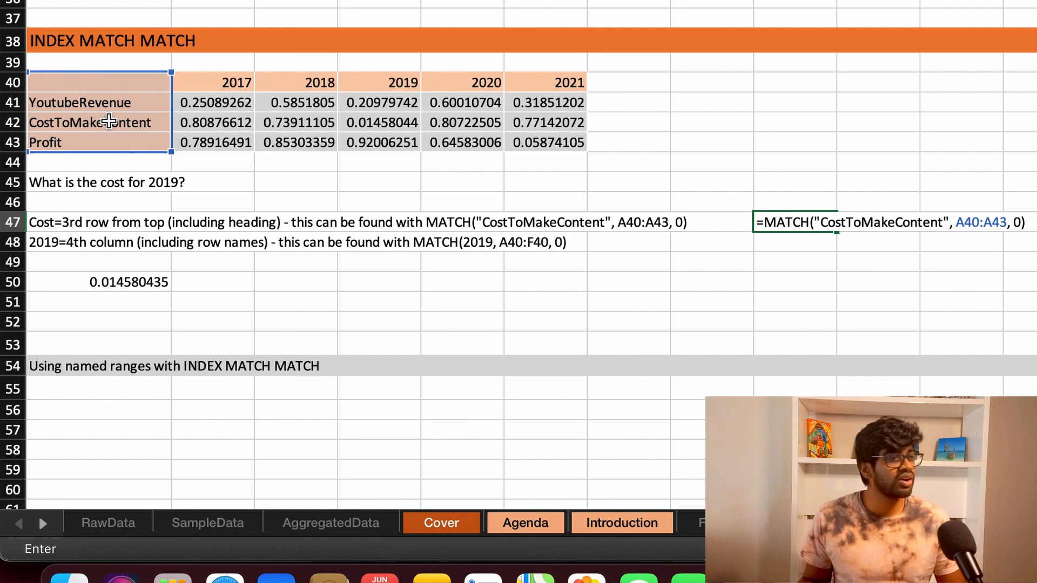
key("Return")
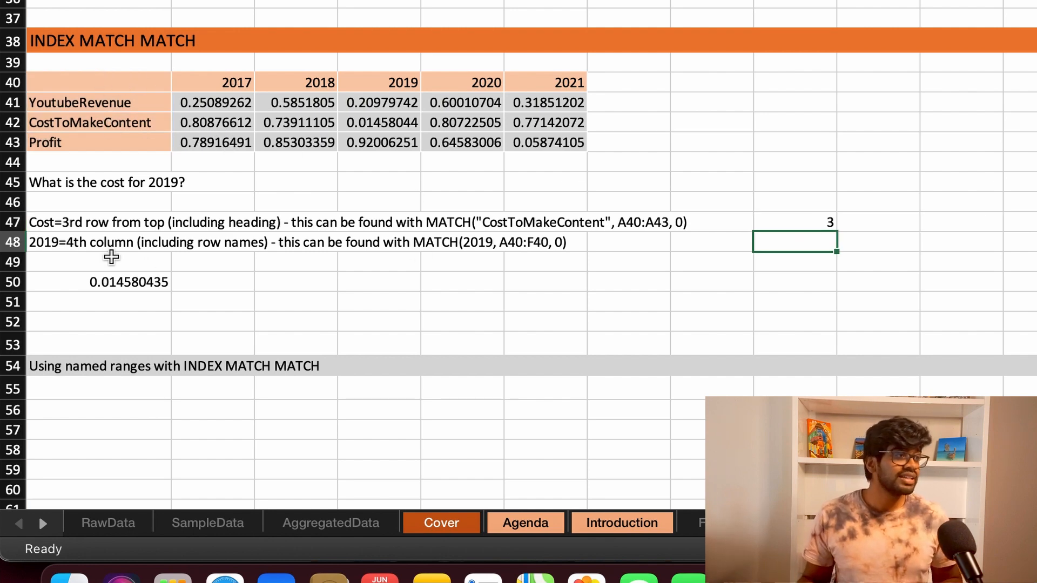
Step: Copy MATCH(2019, A40:F40, 0) from the A48 note and enter it as a formula in cell I48
left_click(57, 249)
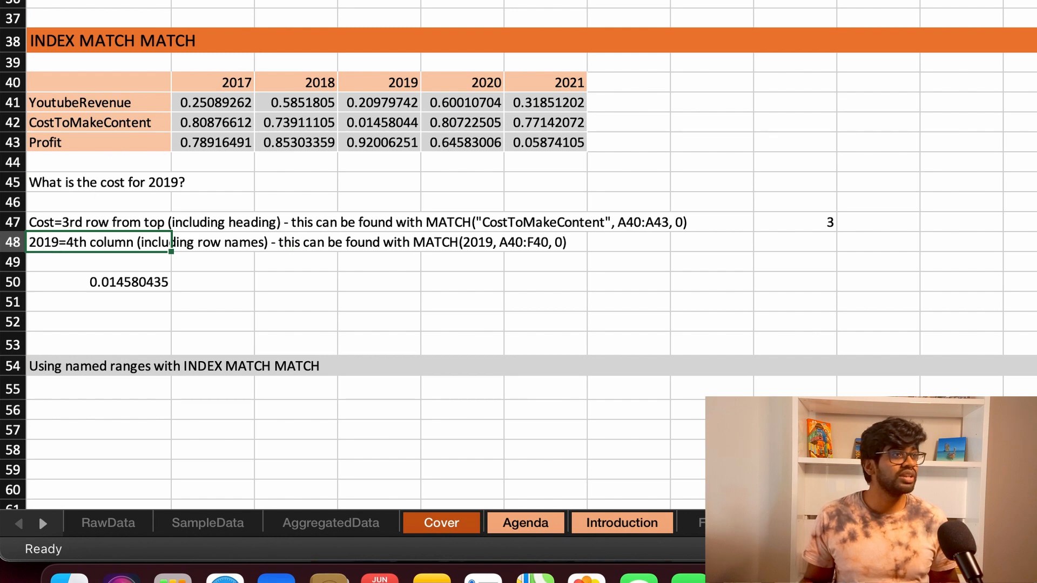
double_click(171, 242)
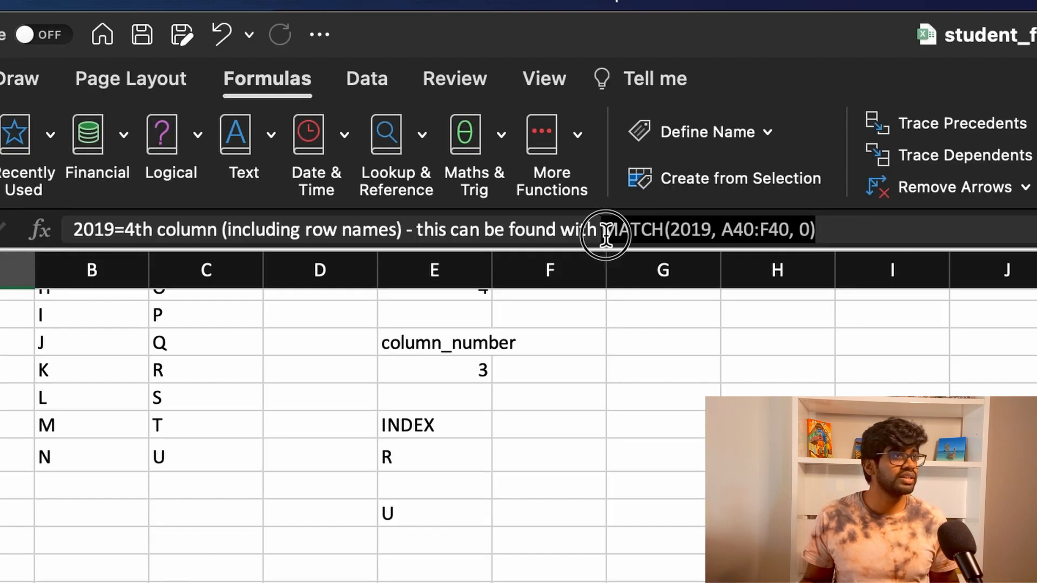
left_click_drag(604, 230, 814, 230)
key("super+c")
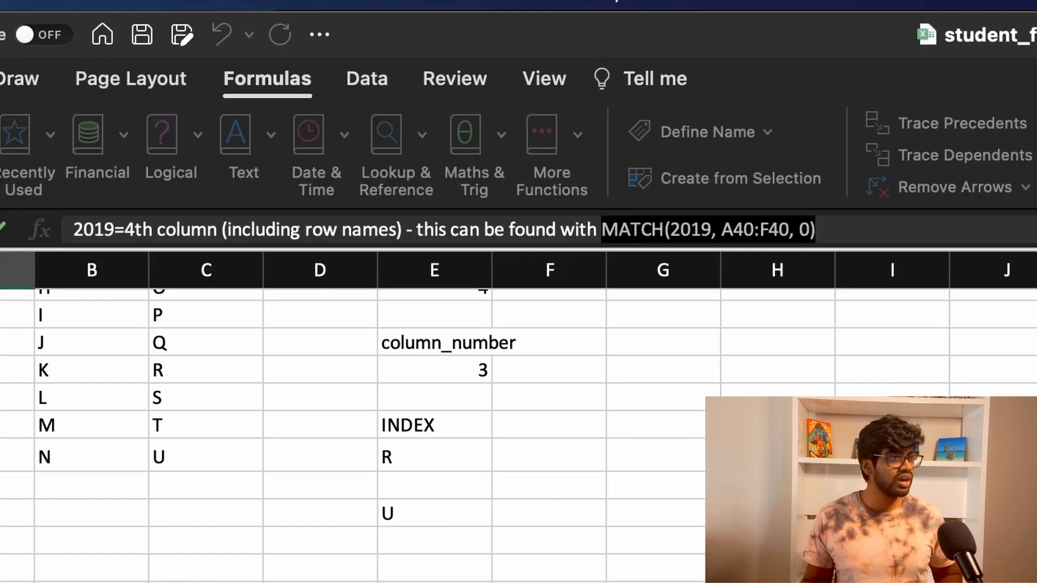
left_click(820, 245)
type("=")
key("super+v")
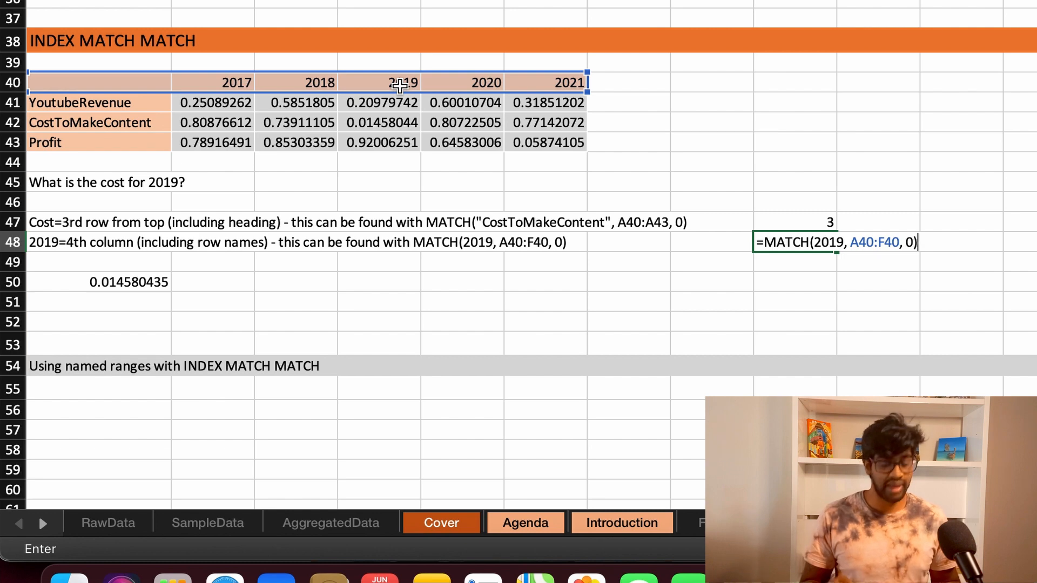
key("Return")
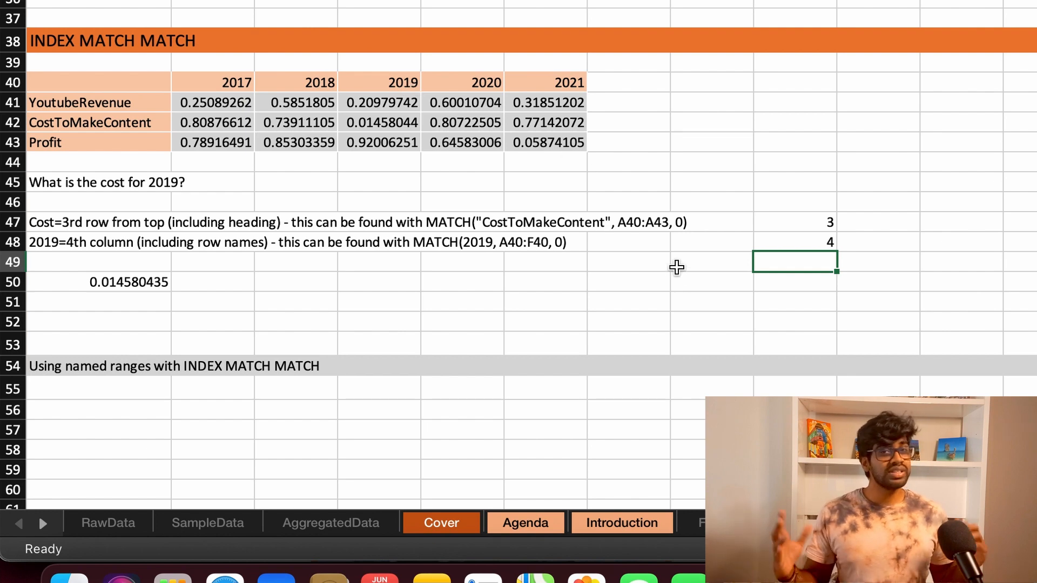
Step: Check the INDEX formula in A50, and start an INDEX formula in C50 with A40:F43 as its array
left_click(157, 283)
key("F2")
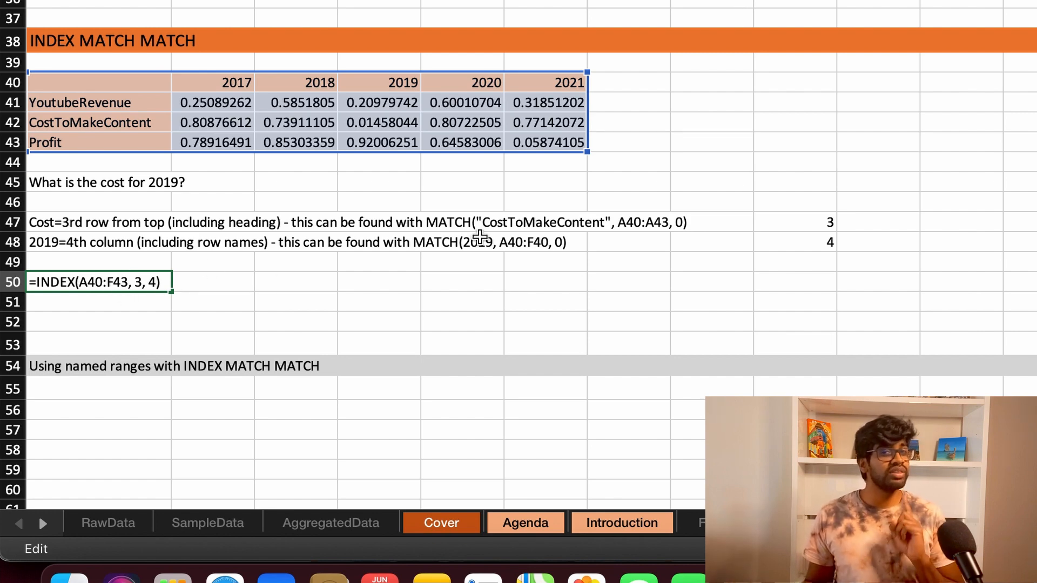
left_click(272, 280)
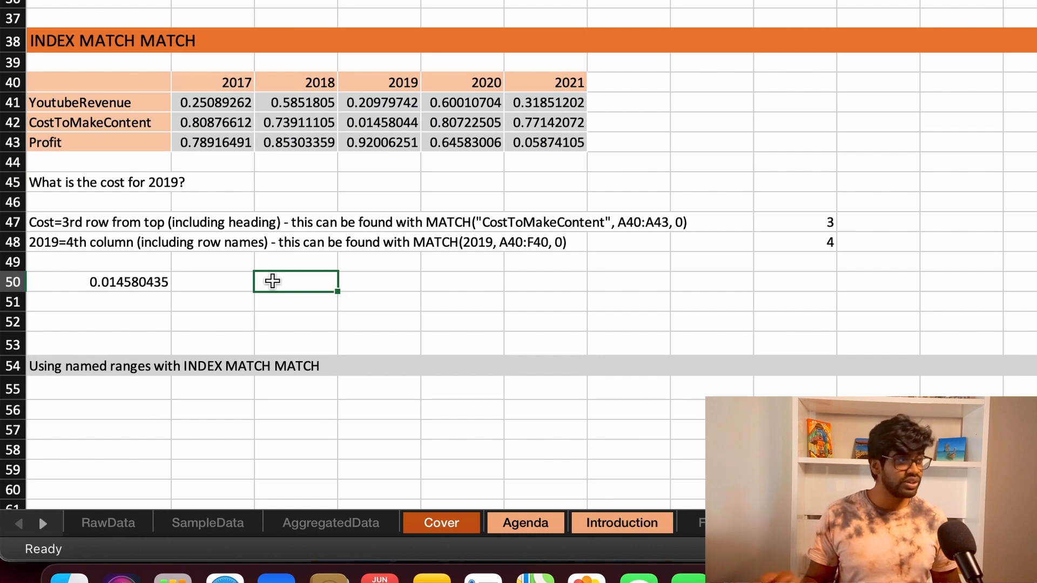
type("=INDEX(")
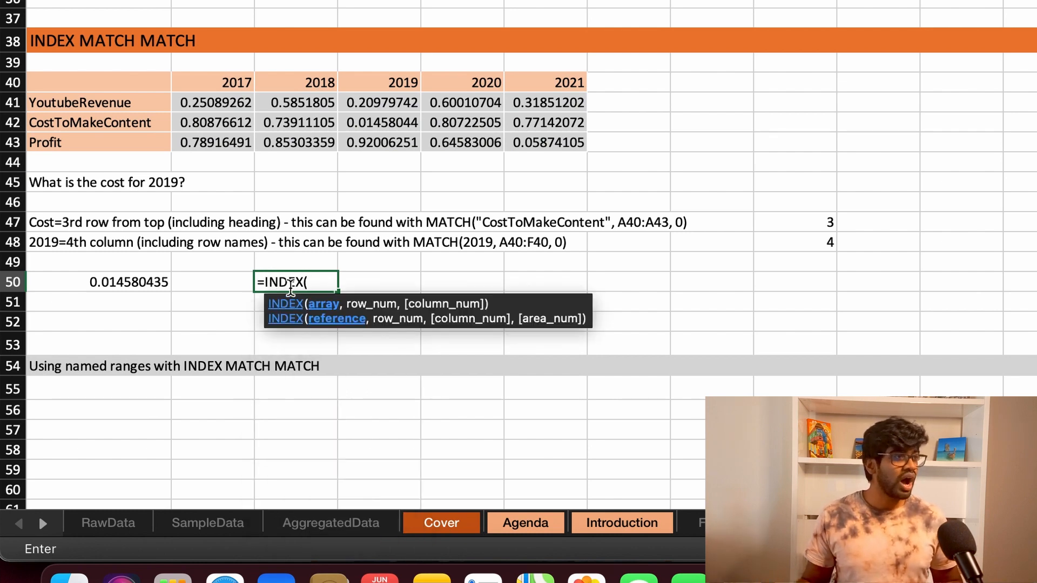
left_click(111, 80)
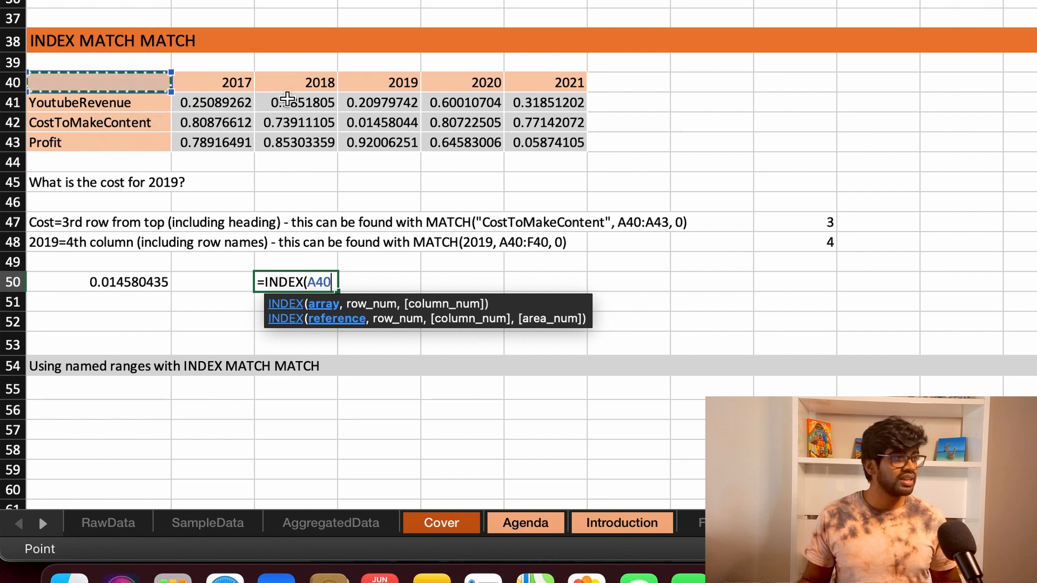
left_click(567, 142, "shift")
type(",")
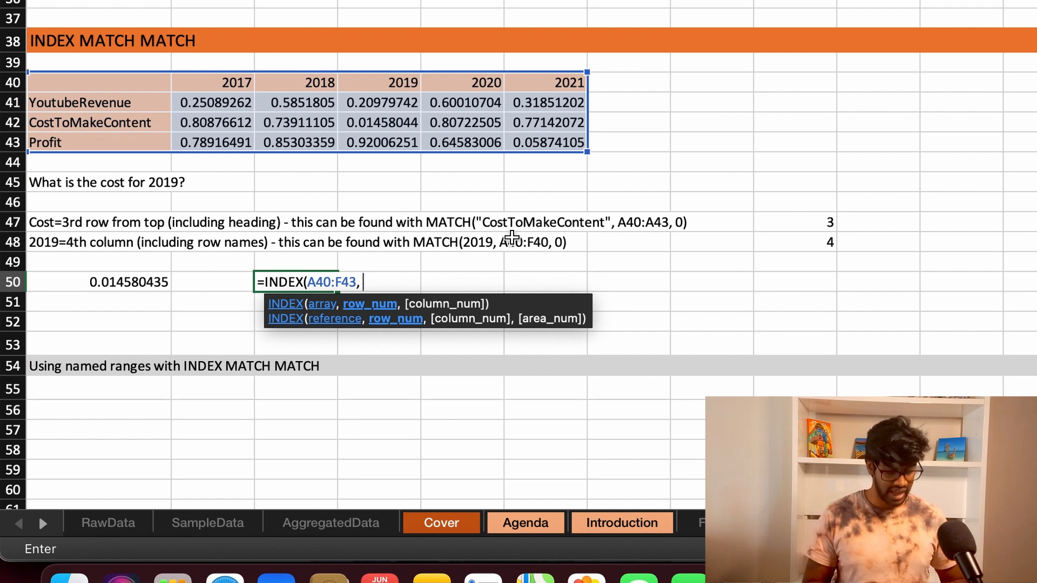
Step: Add MATCH("CostToMakeContent", A40:A43, 0) as the row number of the C50 INDEX formula
type("MATCH")
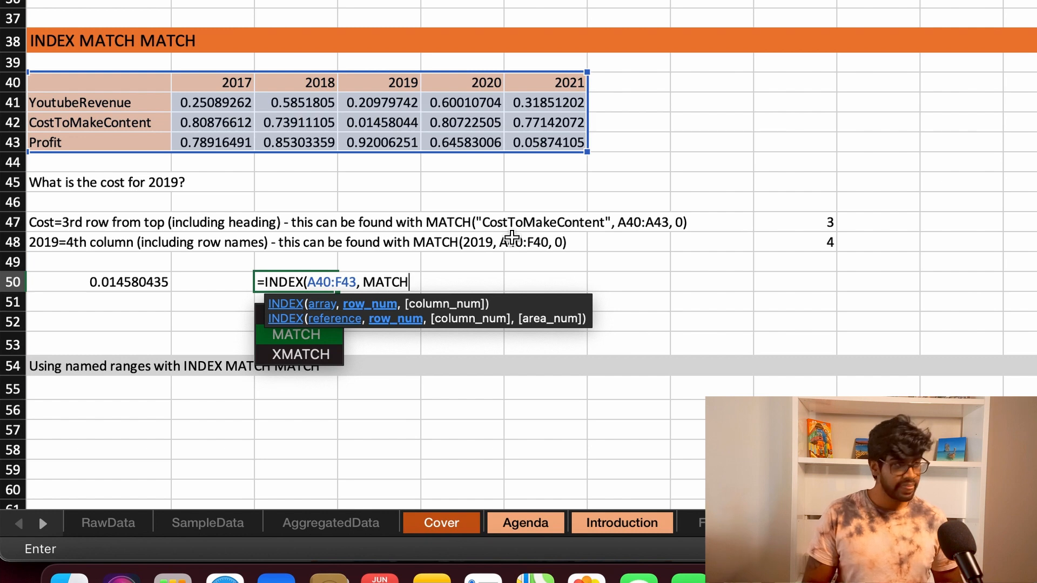
type("(\"CostToMakeConten")
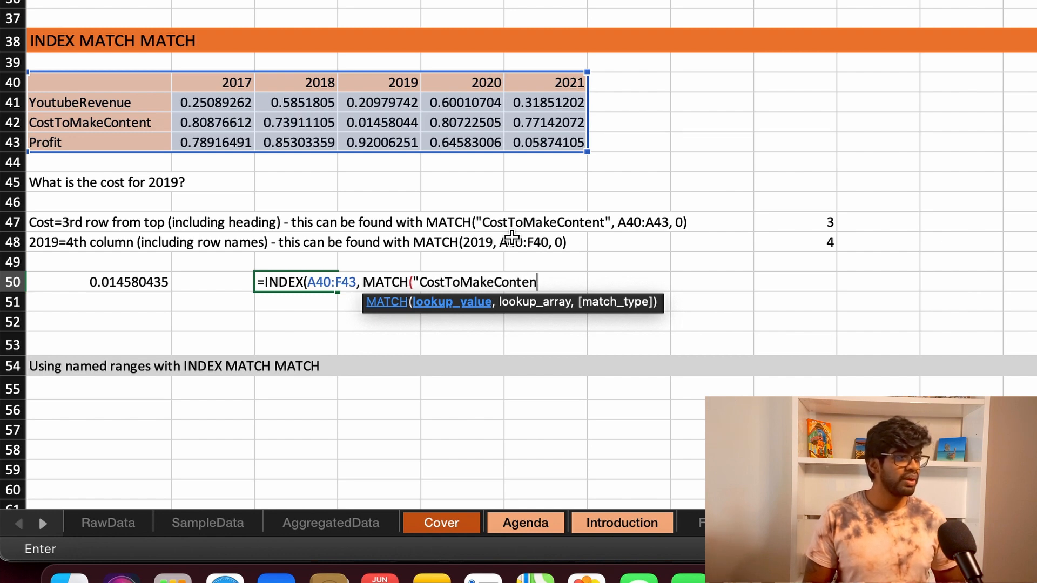
type(",")
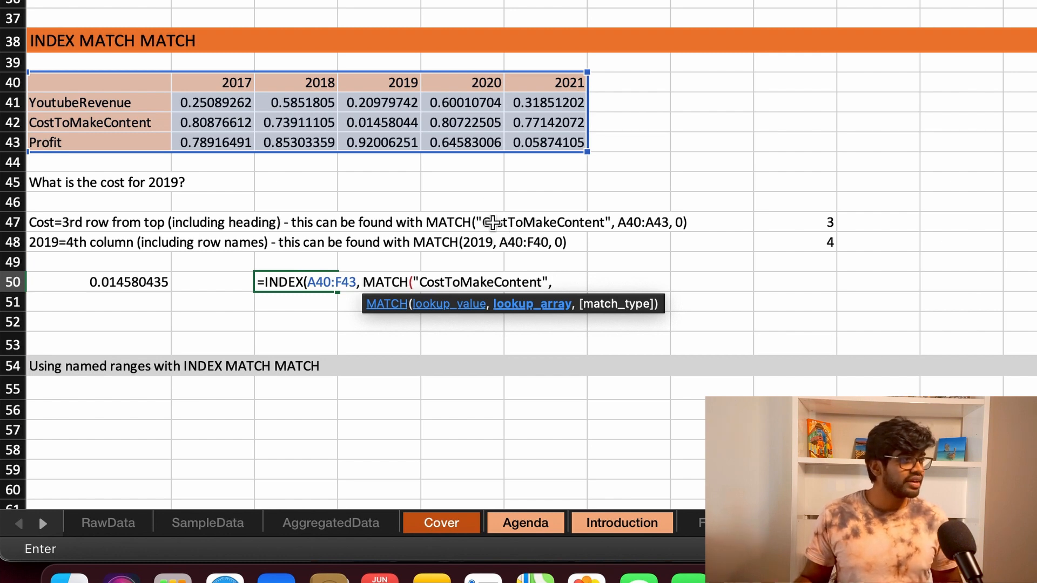
left_click(113, 86)
left_click_drag(118, 155, 117, 148)
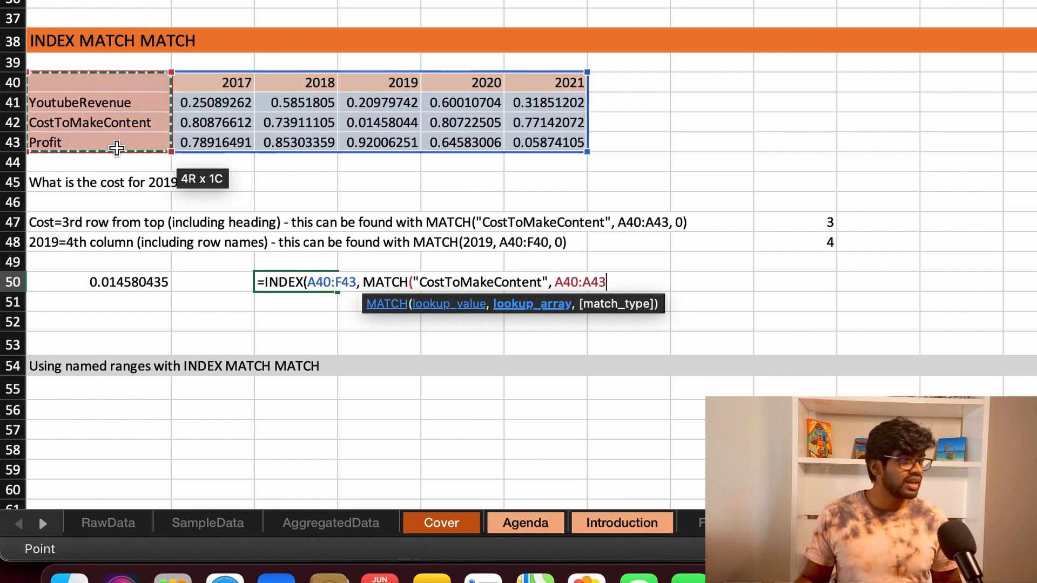
type(", ")
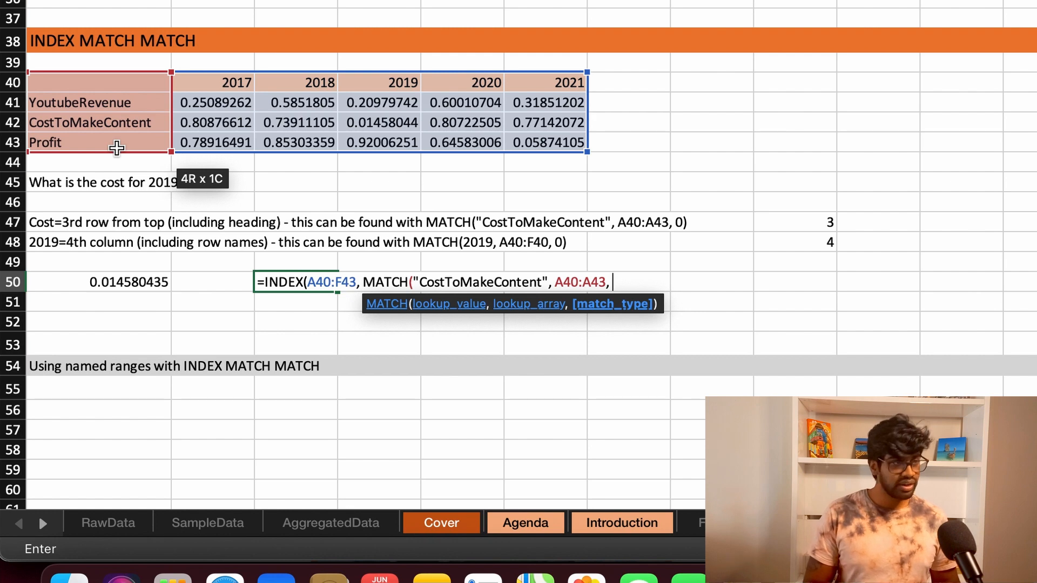
type("0)")
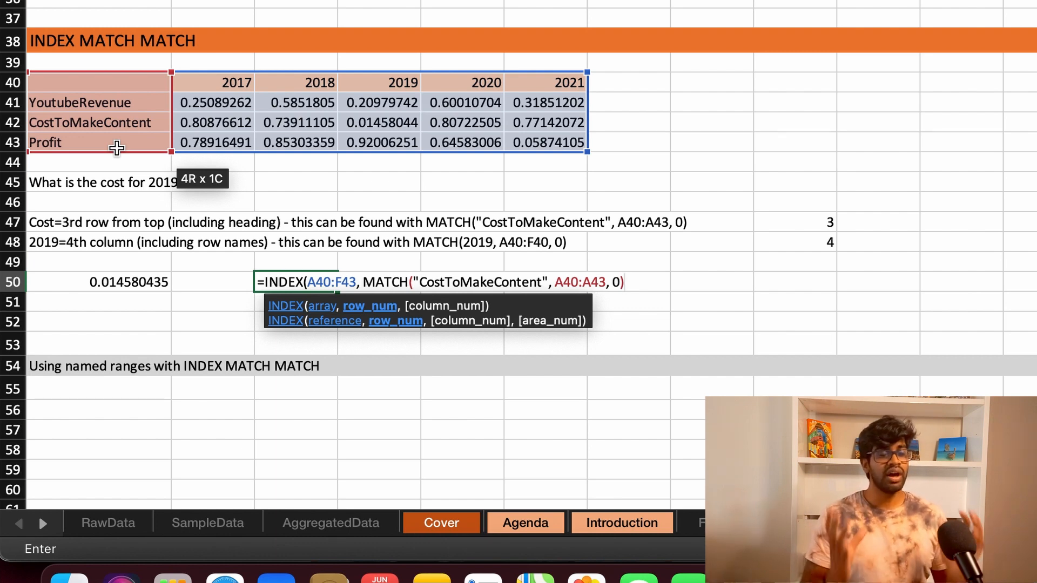
Step: Add MATCH(2019, A40:F40, 0) as the column number and complete the INDEX MATCH MATCH formula in C50
type(",")
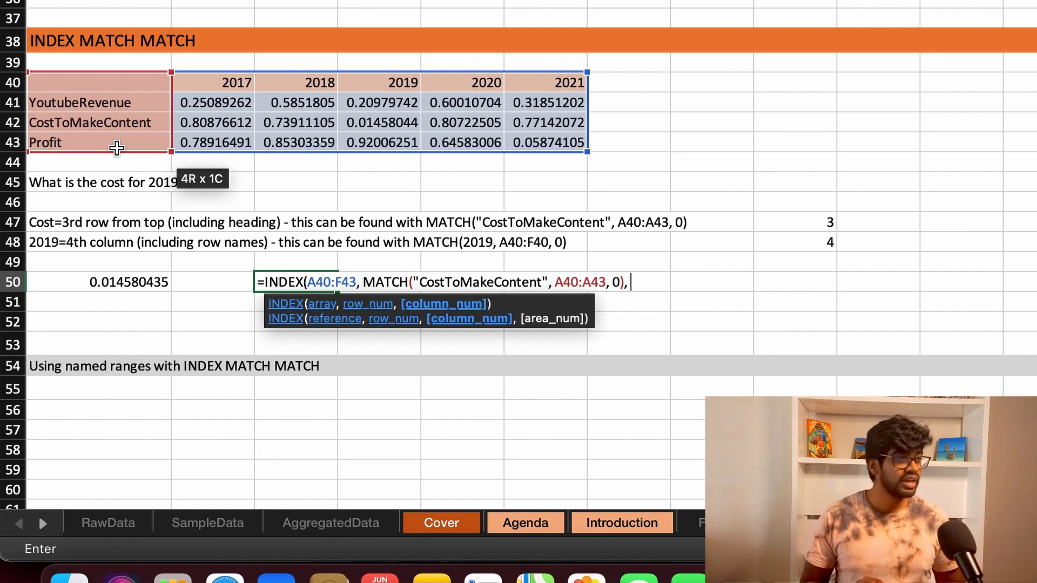
type(" MATCH")
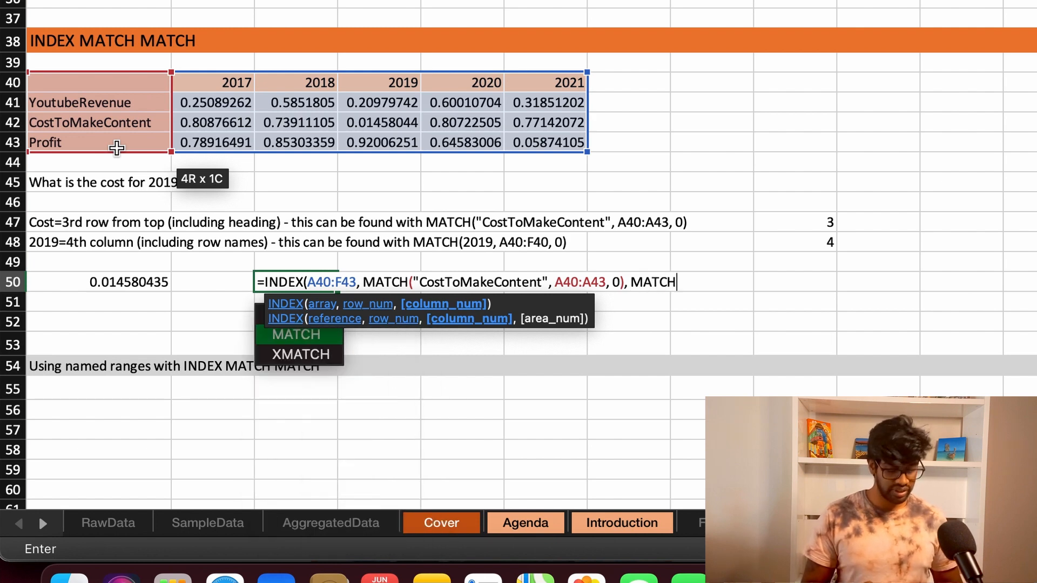
type("(")
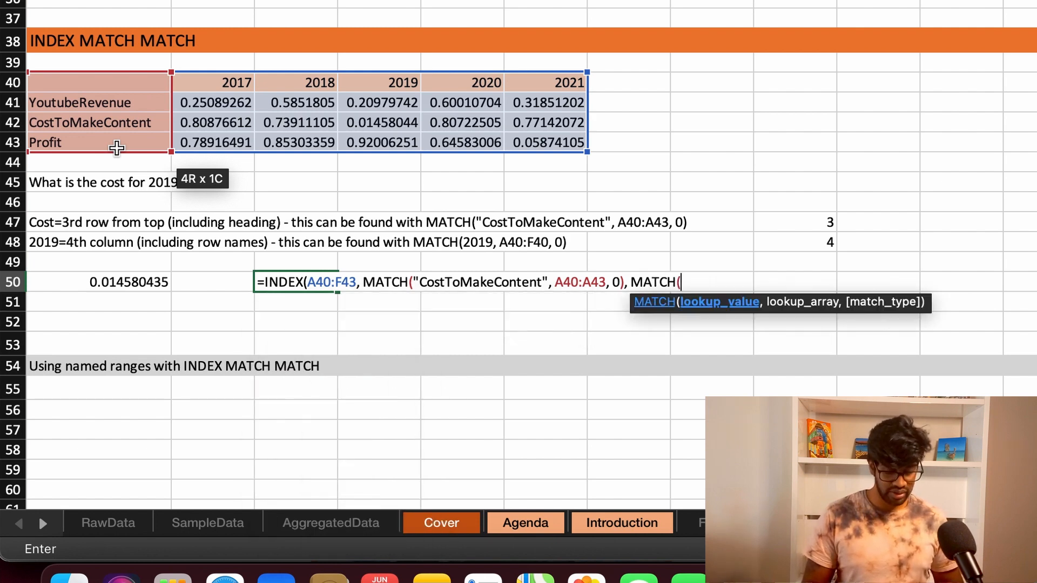
type("2019,")
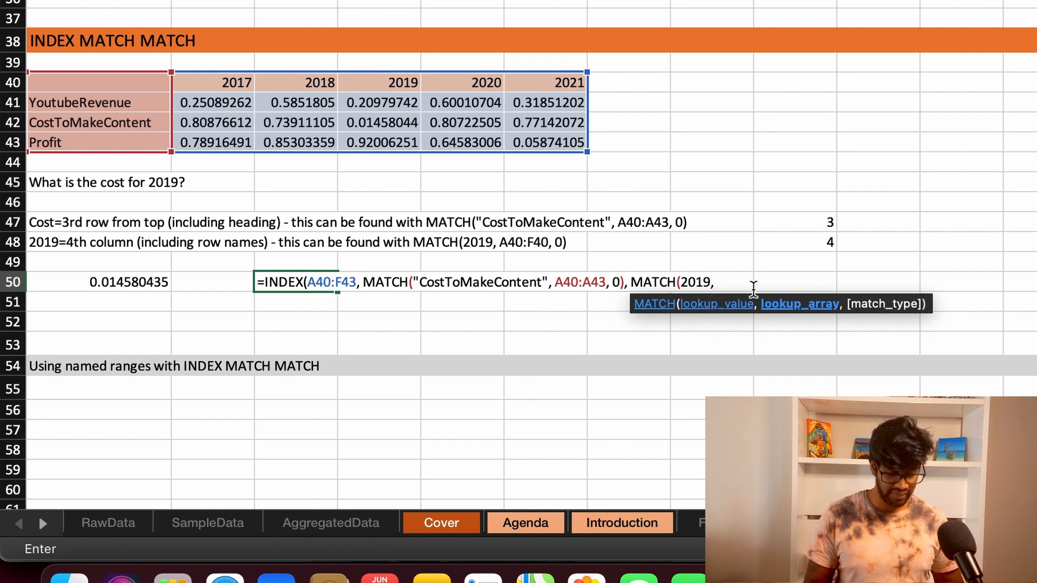
left_click(151, 87)
left_click_drag(542, 91, 584, 93)
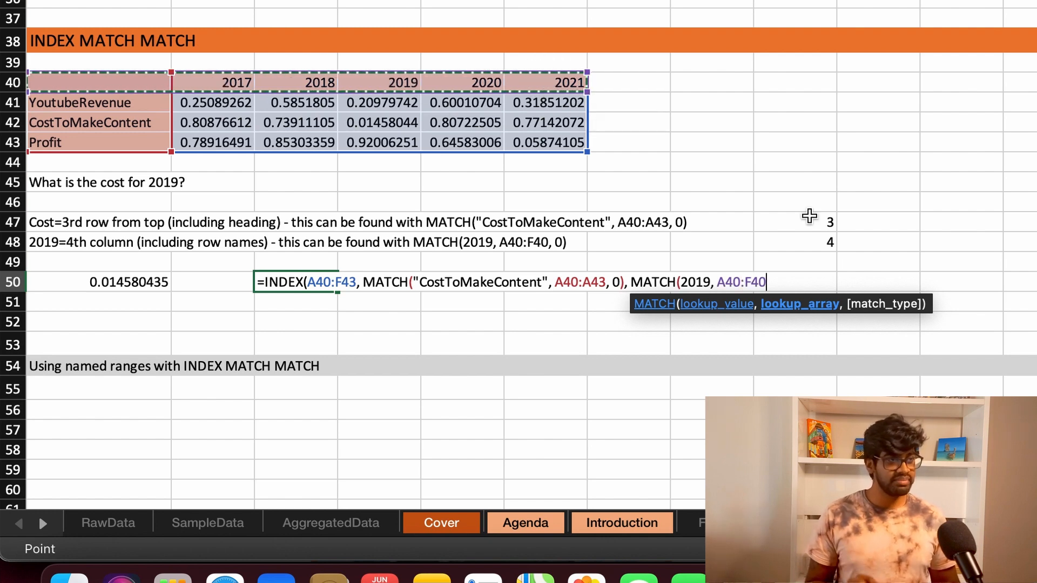
type(", 0")
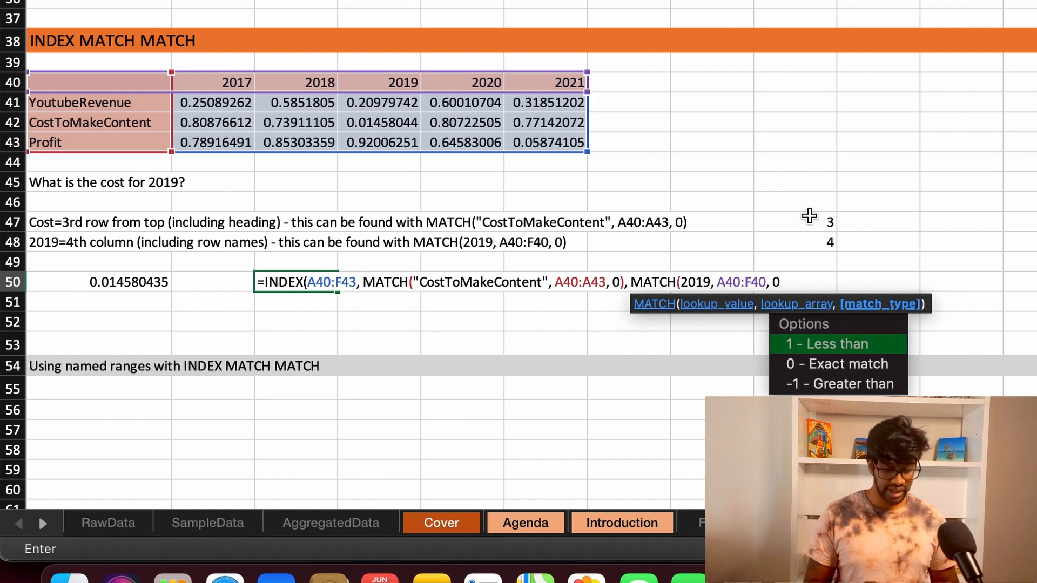
type("))")
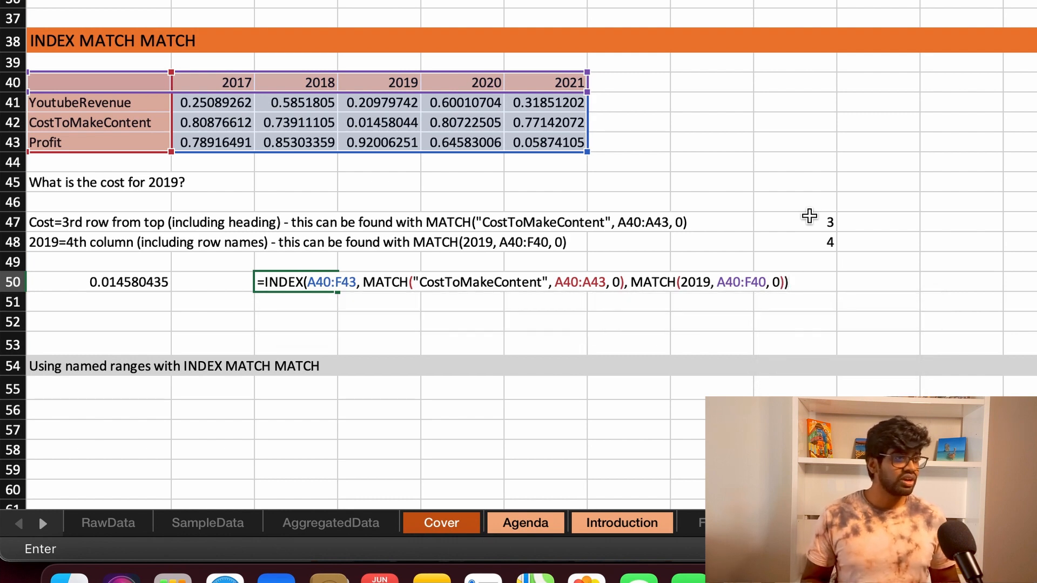
key("Return")
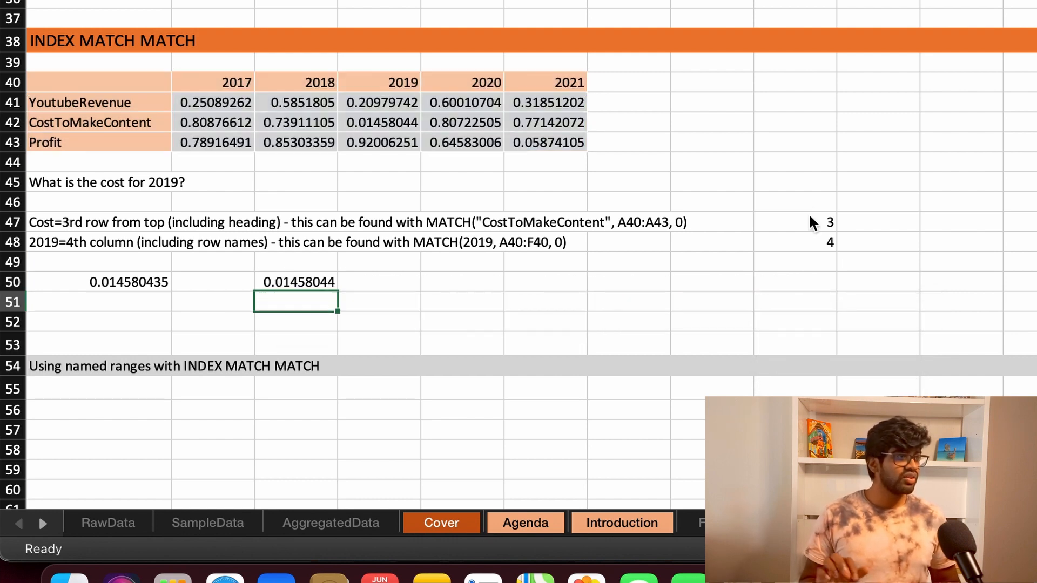
Step: Widen column C to fit all digits of the C50 result, and highlight the table's first column, A40:A43
left_click(300, 285)
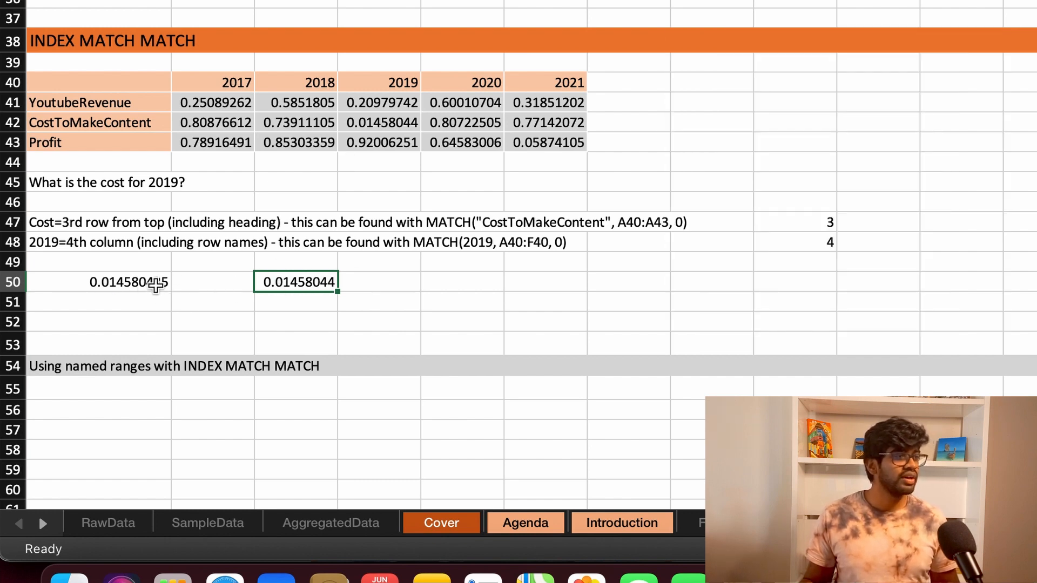
left_click_drag(338, 0, 349, 0)
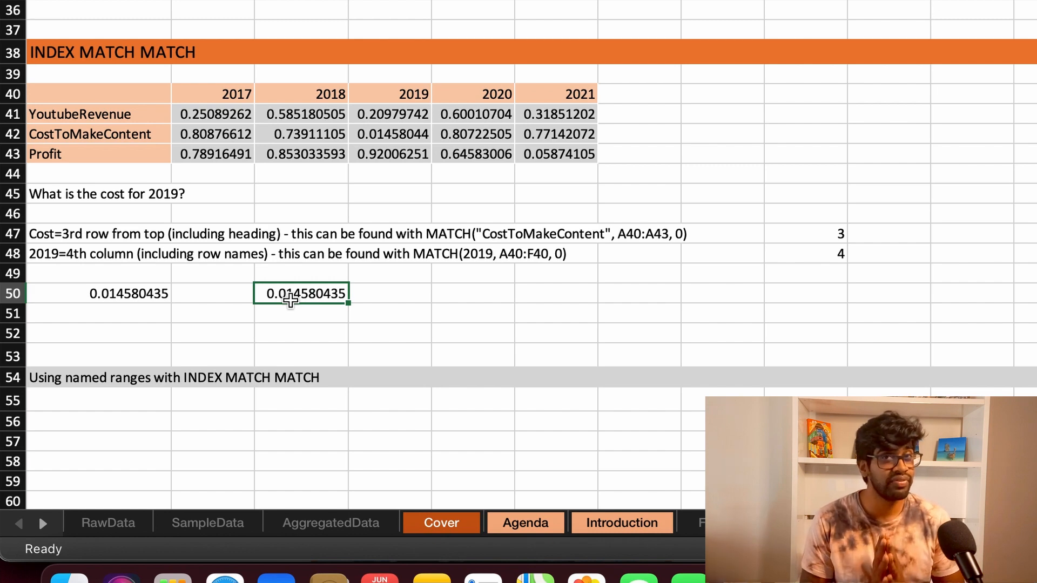
left_click_drag(97, 94, 118, 154)
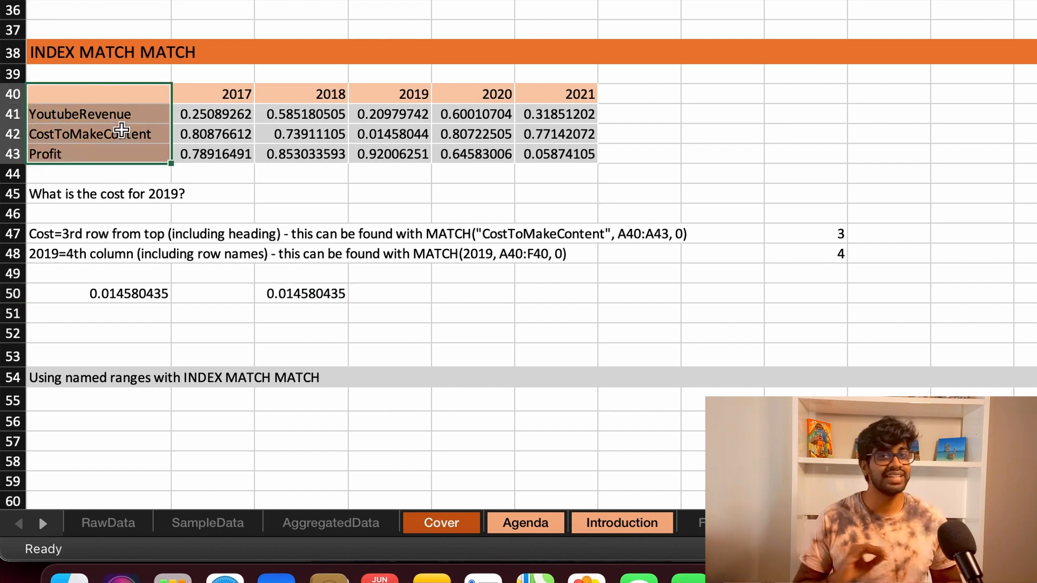
Step: Select the whole table A40:F43 and name the range FinanceMatrix
left_click(139, 88)
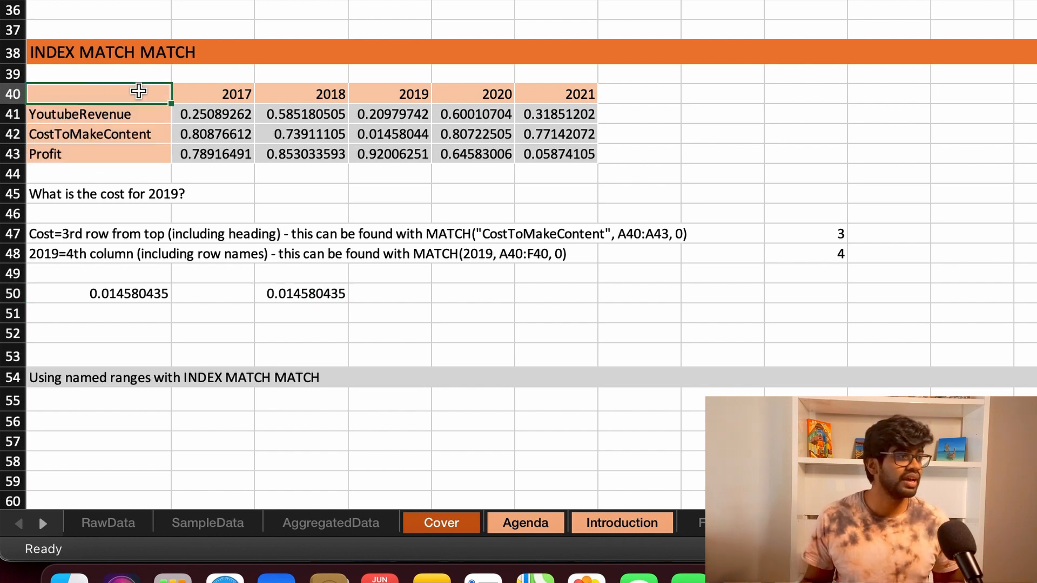
left_click(21, 54)
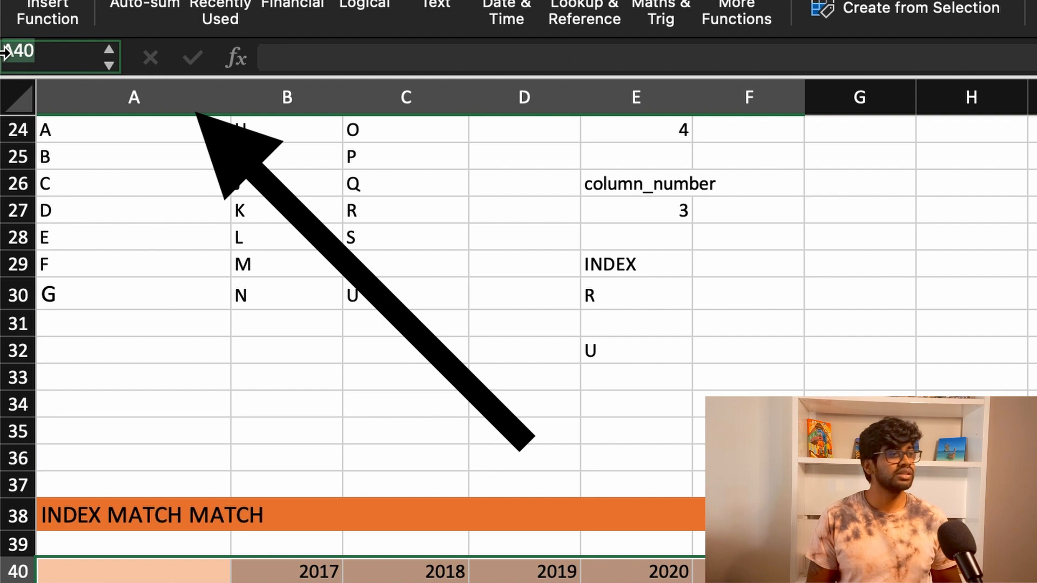
type("Finan")
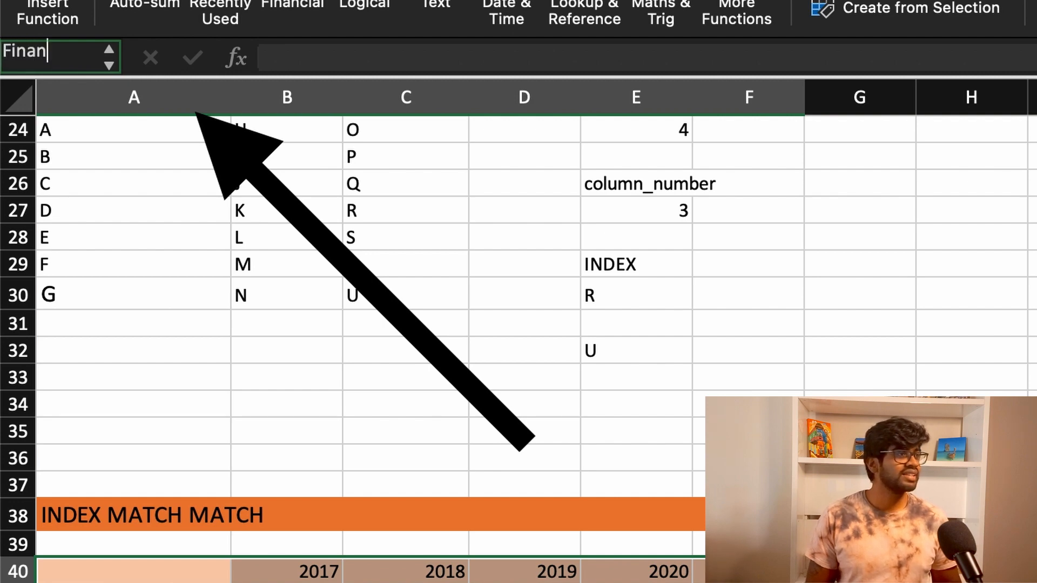
type("ceMa")
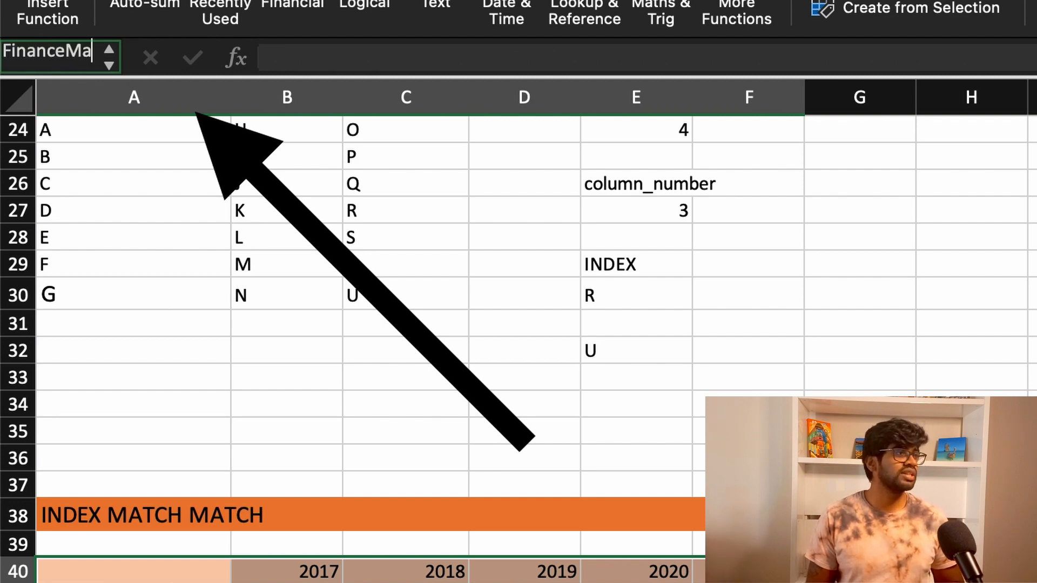
type("trix")
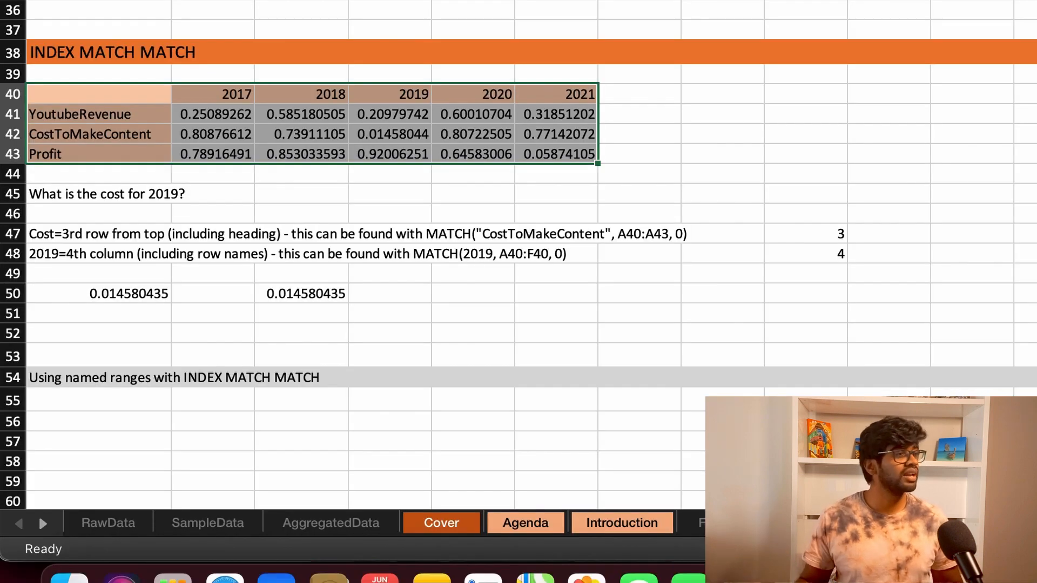
Step: Select the table's first column, A40:A43, and name the range RowNames
left_click(131, 101)
left_click(136, 155, "shift")
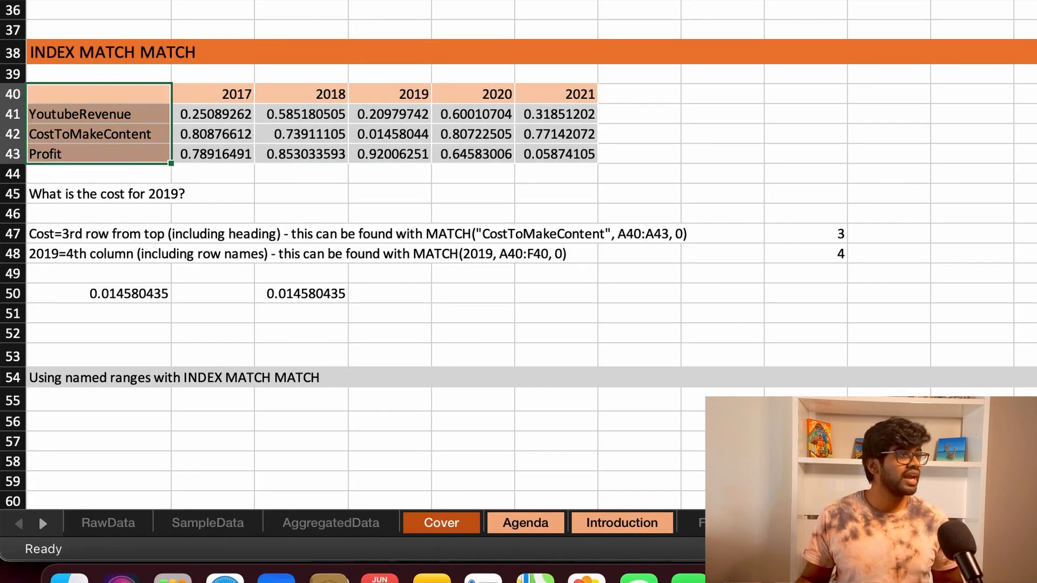
left_click(46, 50)
type("RowNames")
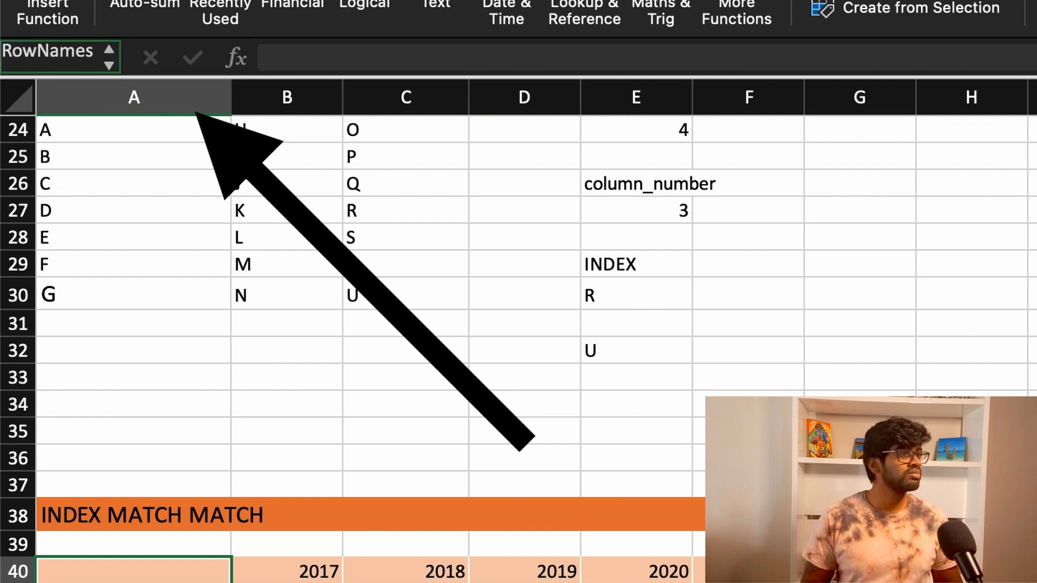
key("Return")
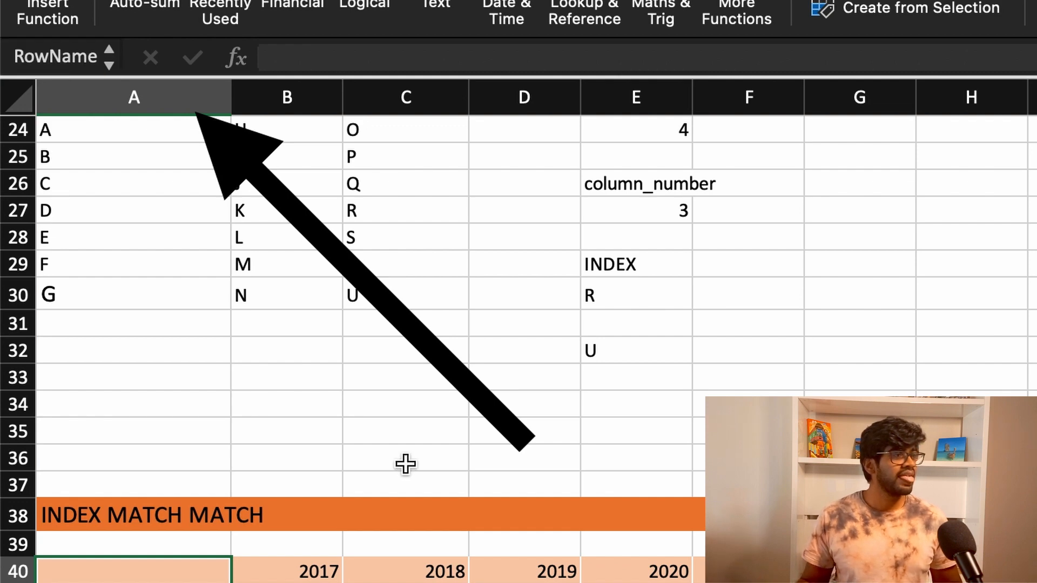
Step: Select the table's header row, A40:F40, and name the range ColumnNames
left_click(192, 572)
left_click_drag(192, 572, 738, 569)
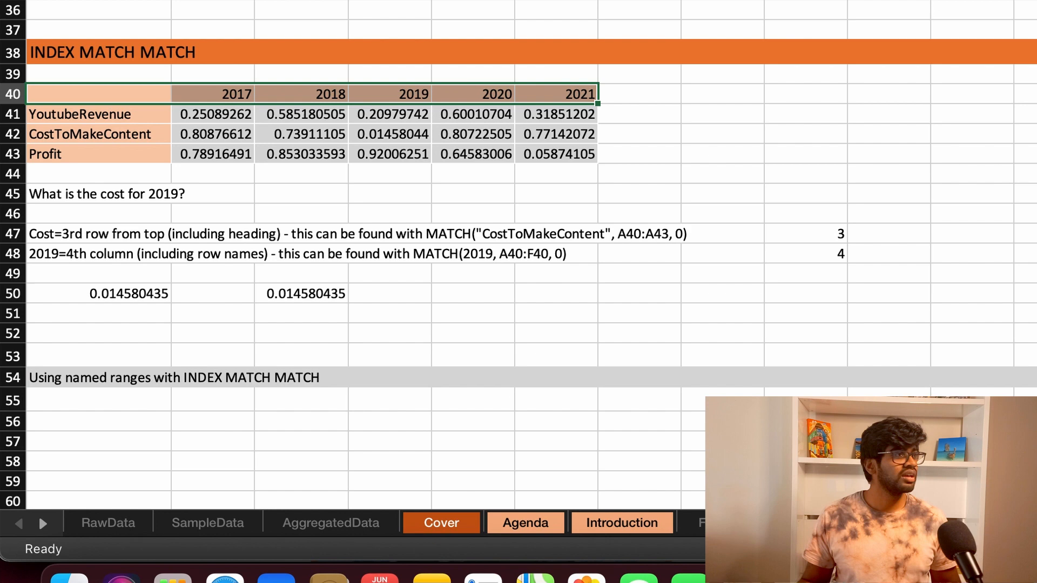
left_click(46, 52)
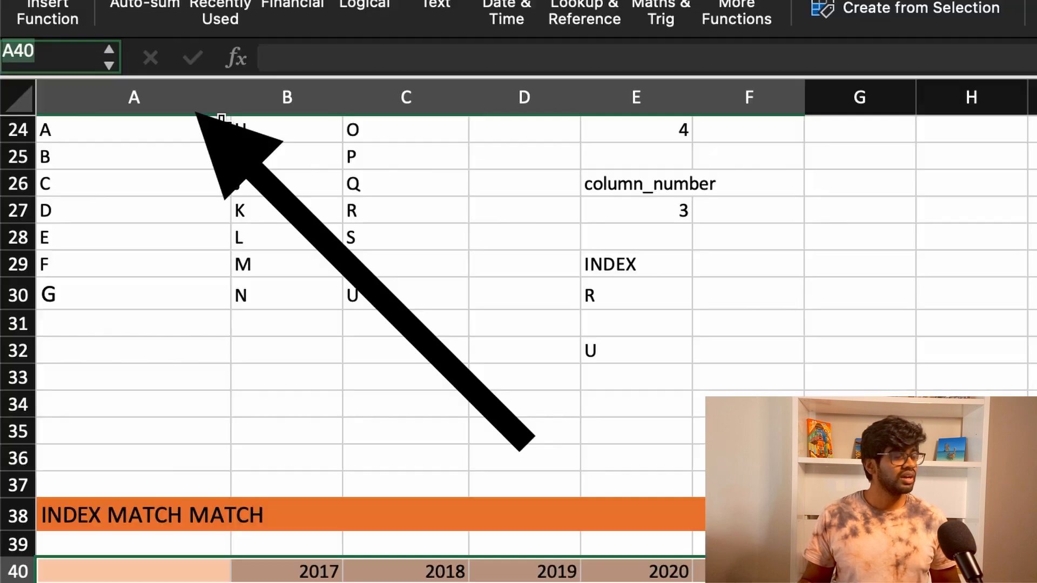
type("ColumnNames")
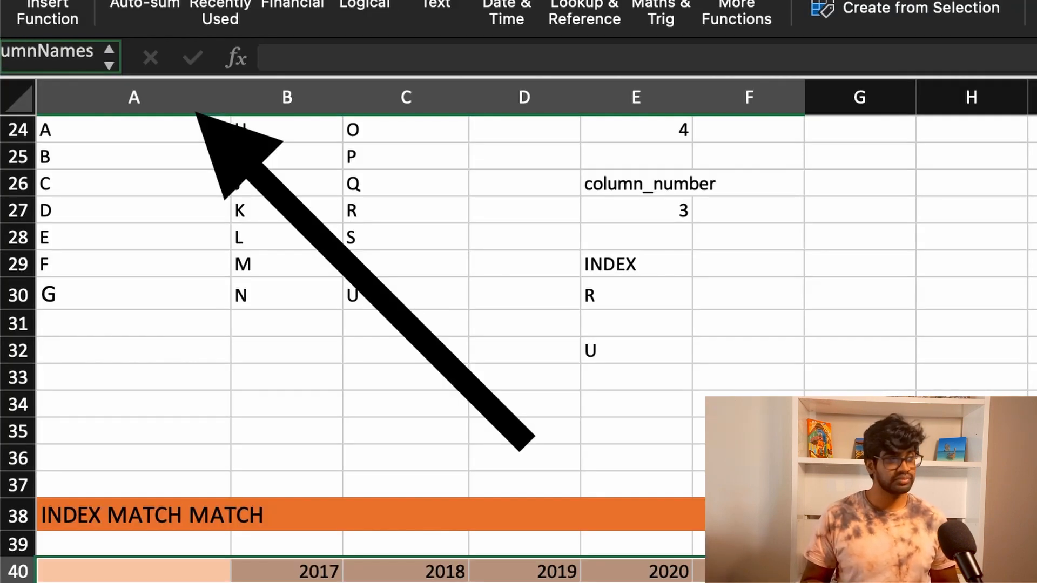
key("Return")
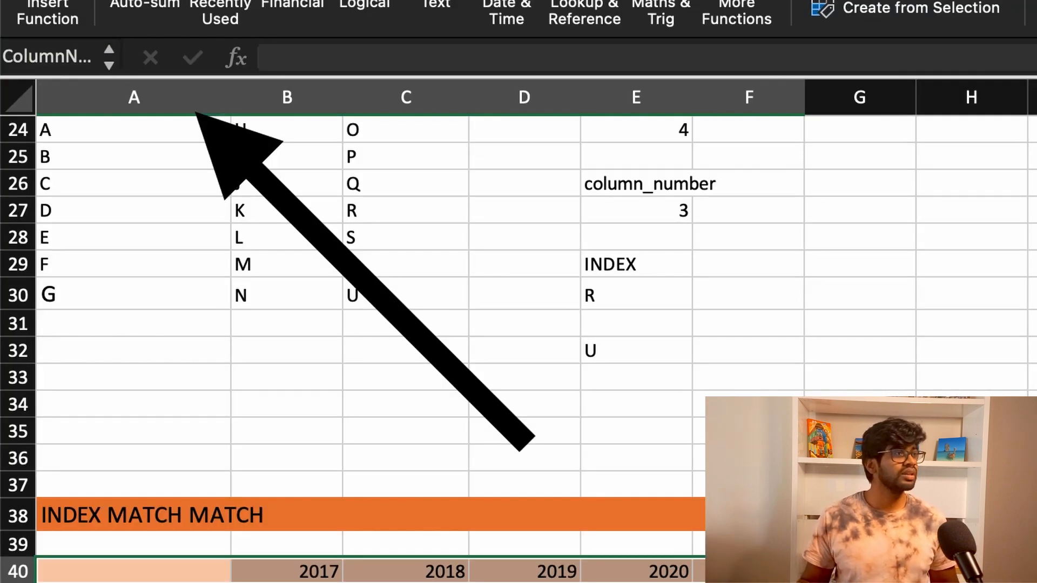
Step: Review the three named areas by reselecting the first column, the header row and the whole table
left_click(118, 109)
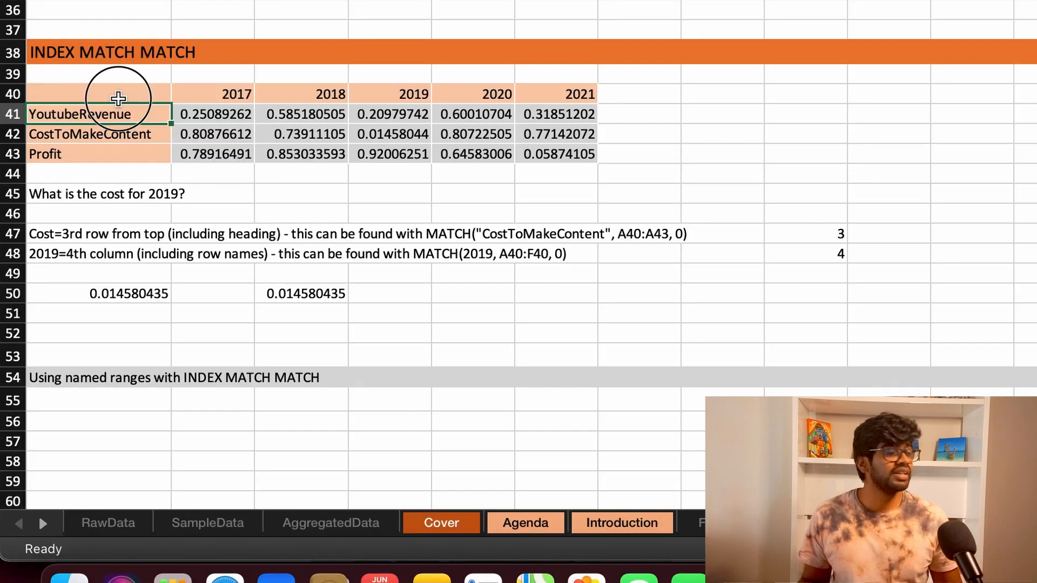
left_click(119, 98)
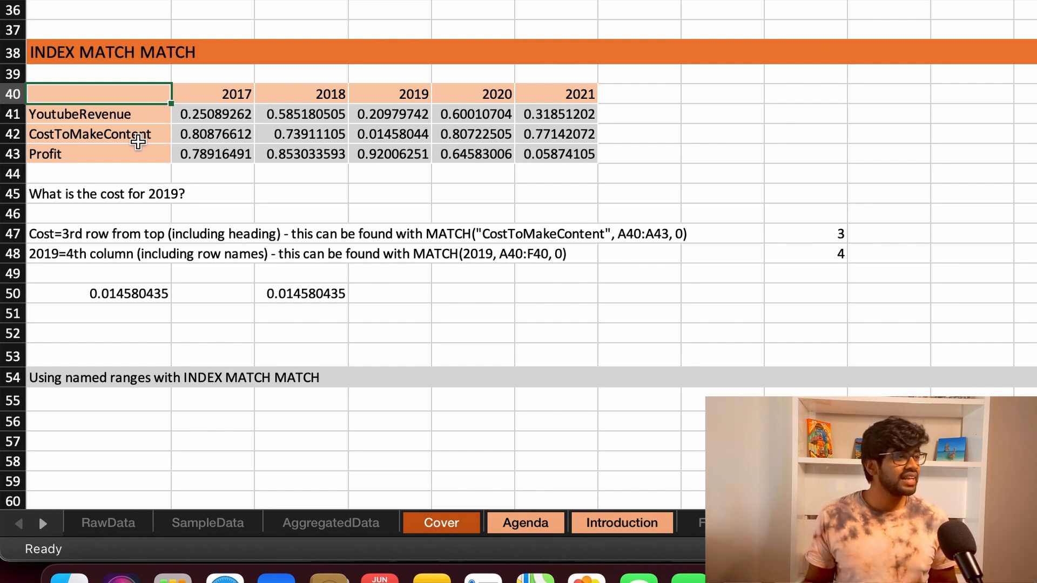
left_click(141, 156, "shift")
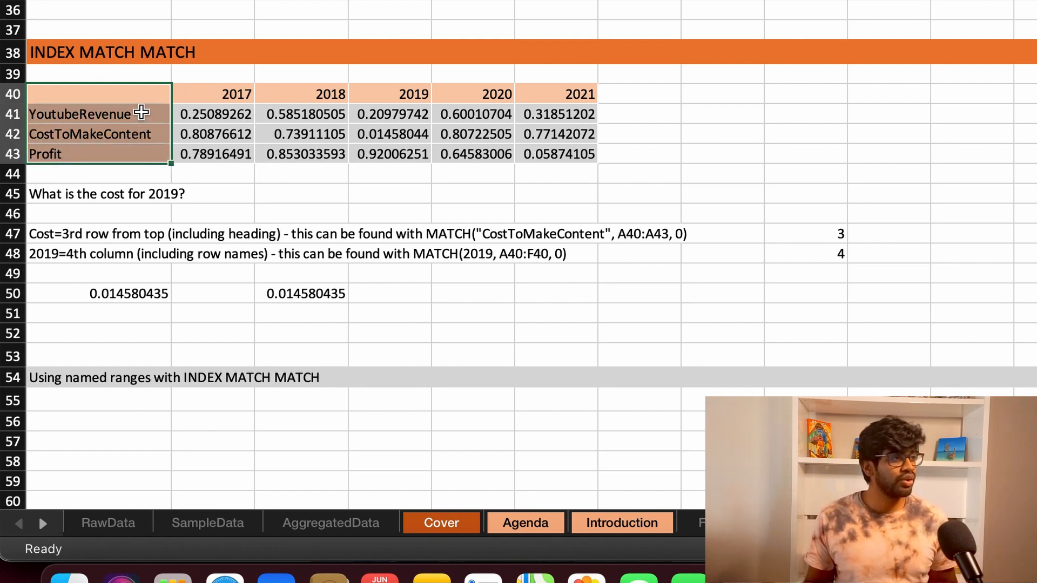
left_click(133, 90)
left_click(548, 103, "shift")
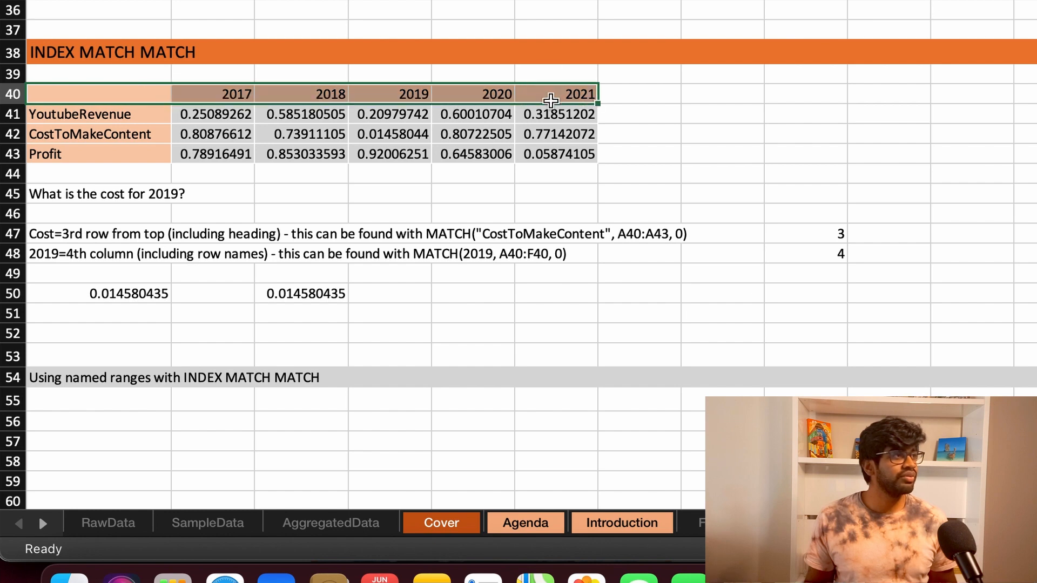
left_click(122, 97)
left_click(548, 157, "shift")
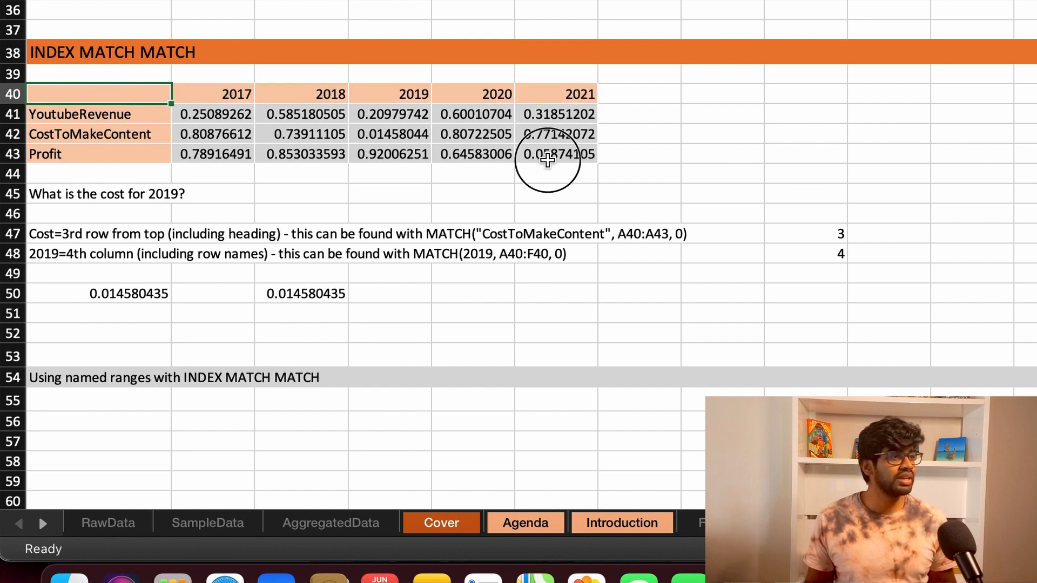
Step: Start an INDEX formula in A52 with the named range FinanceMatrix as its array
left_click(162, 338)
type("=")
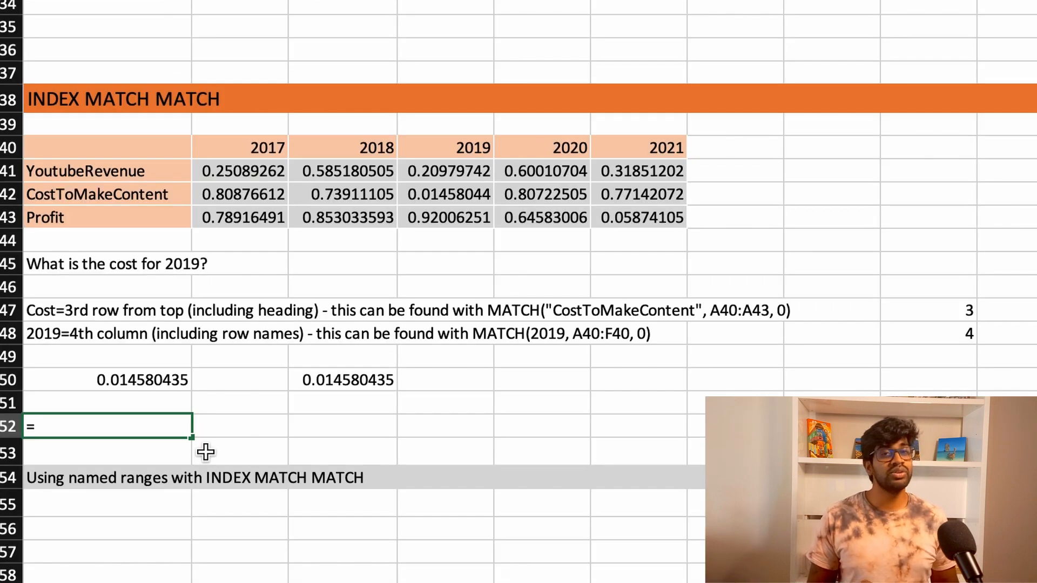
type("I")
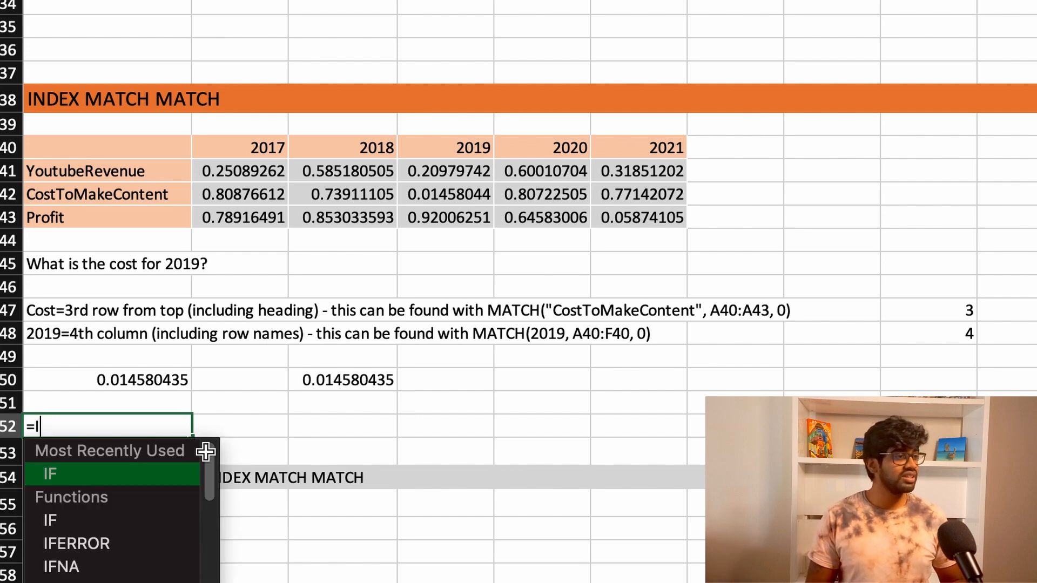
type("NDEX")
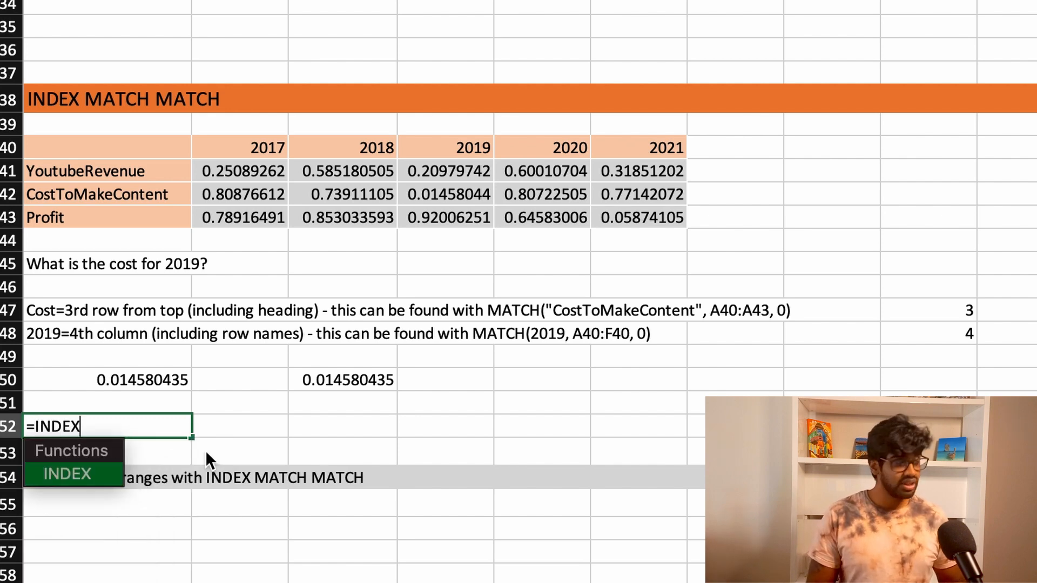
type("(Finance")
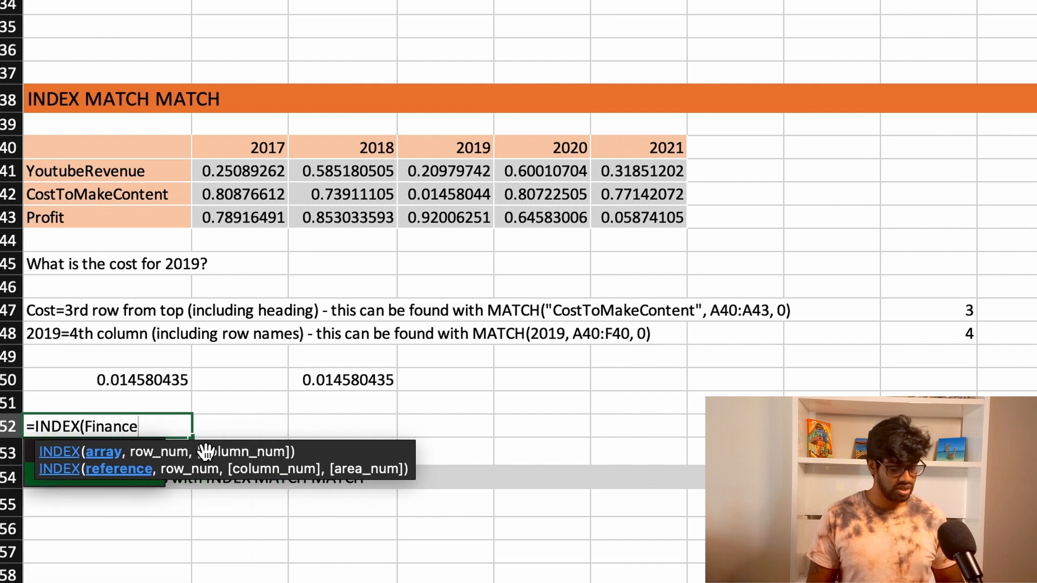
type("Matrix,")
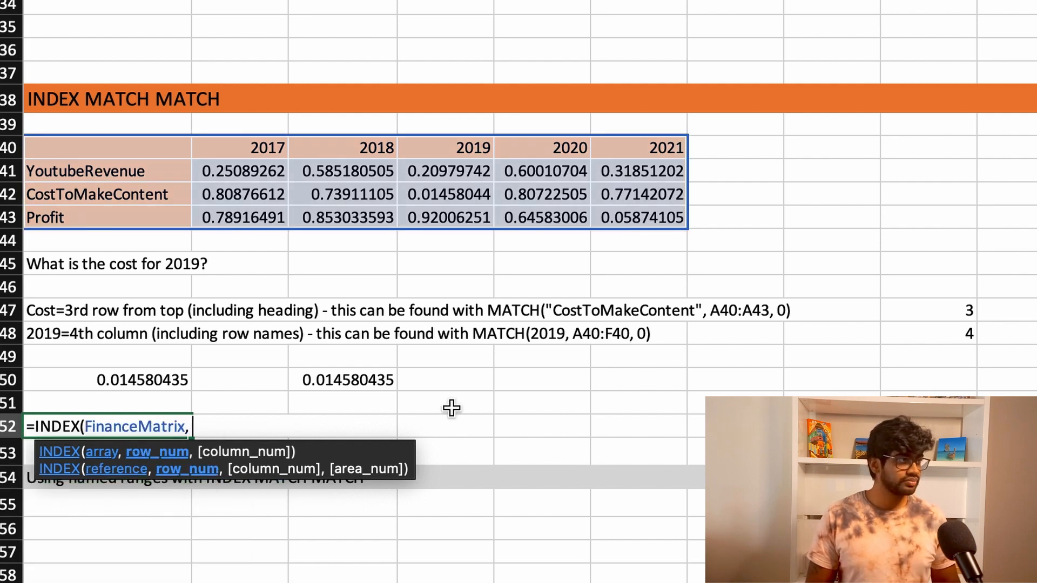
type(" Mat")
Step: Add MATCH("CostToMakeContent", RowNames, 0) as the row number of the A52 INDEX formula
key("BackSpace")
type("at")
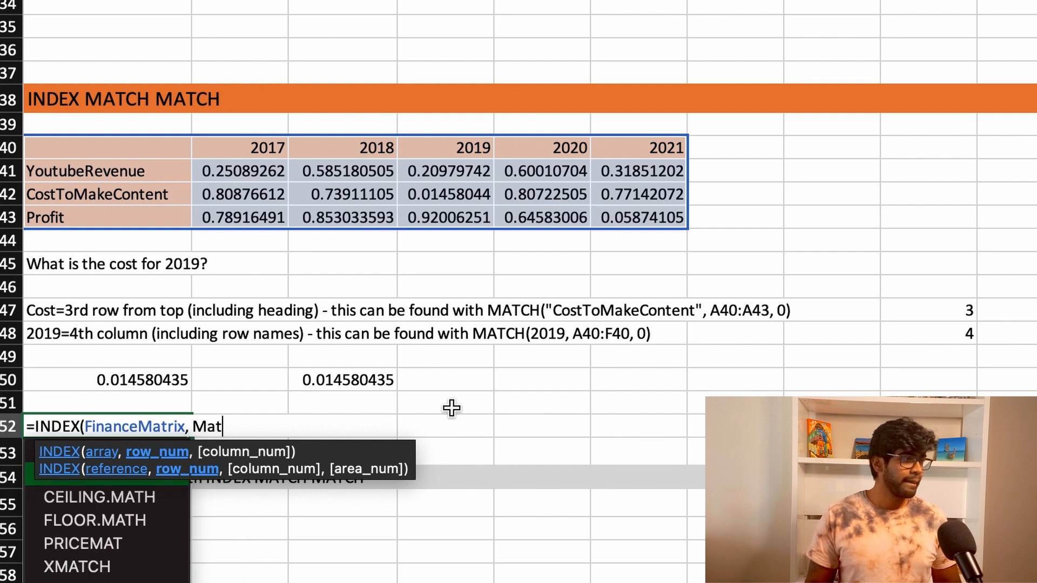
key("Tab")
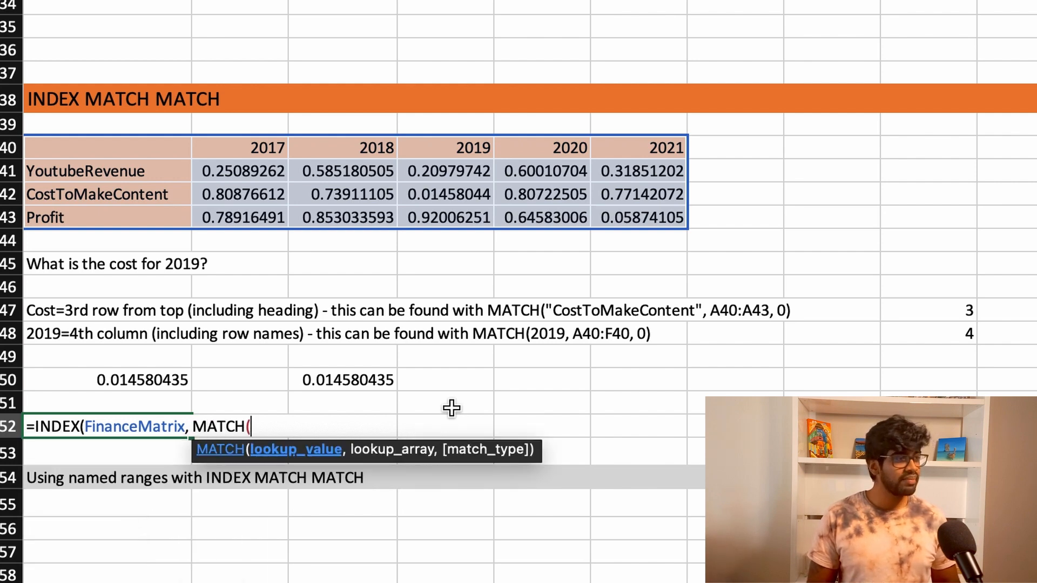
type("\"Coat")
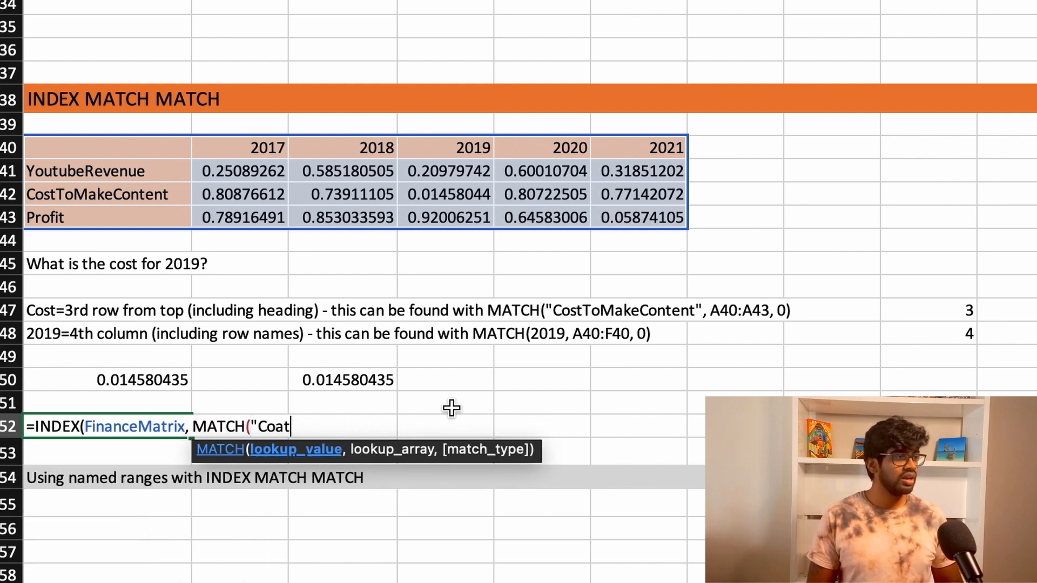
key("BackSpace")
key("BackSpace")
type("stT")
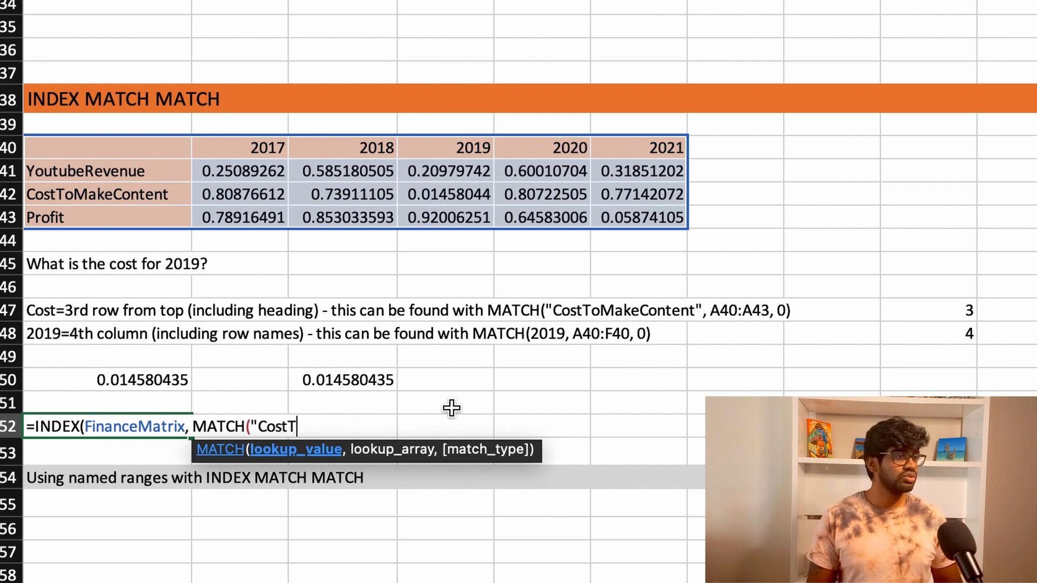
type("oMakeContent")
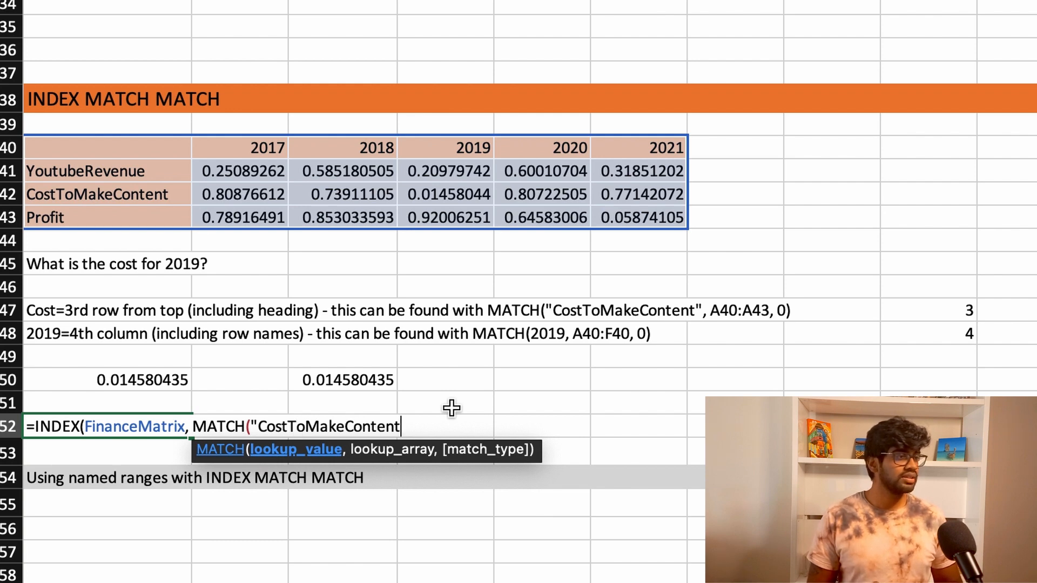
type("\",")
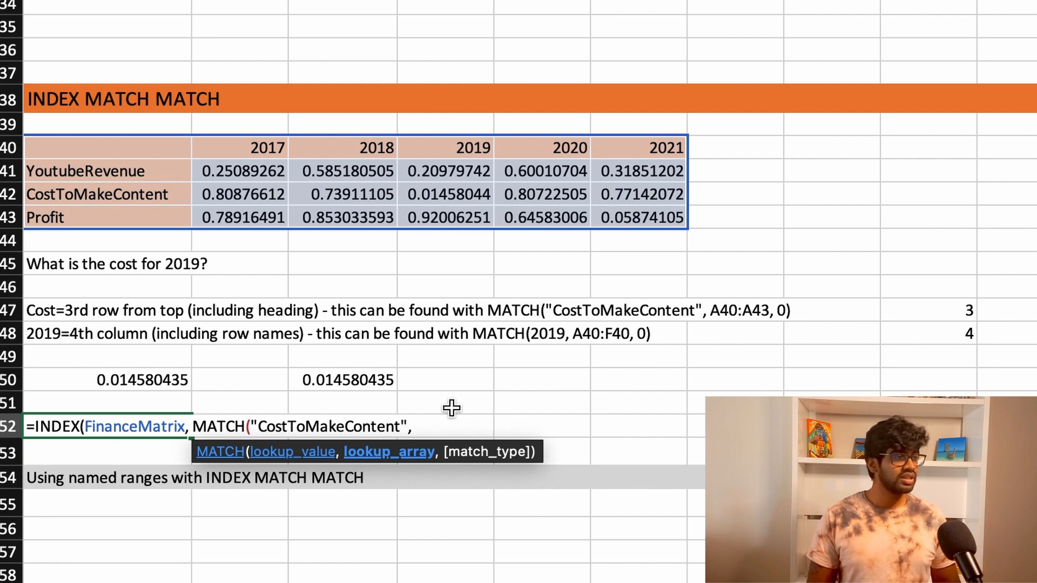
type(" RowNames")
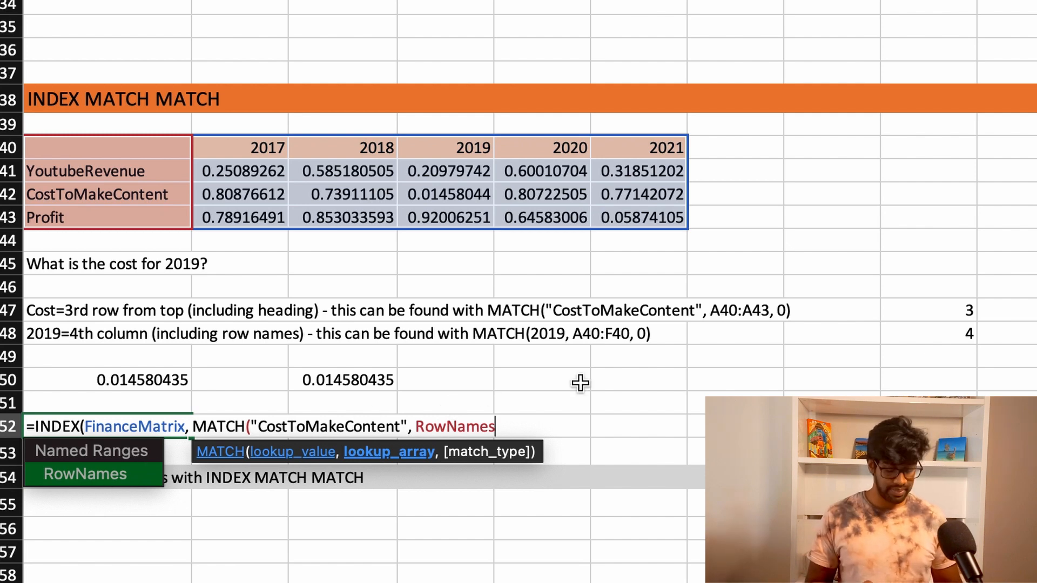
type(", ")
type("0")
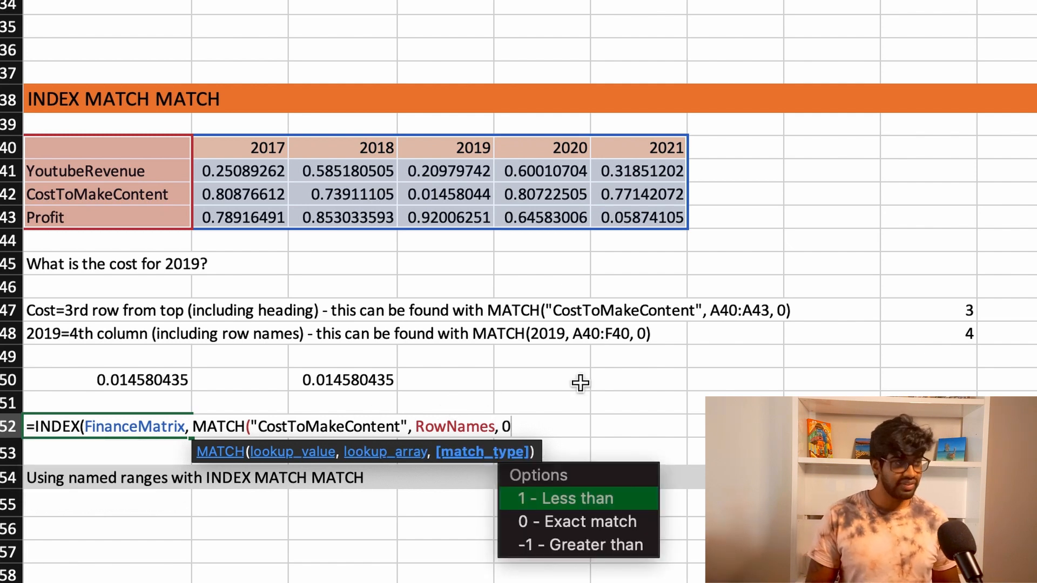
type("), ")
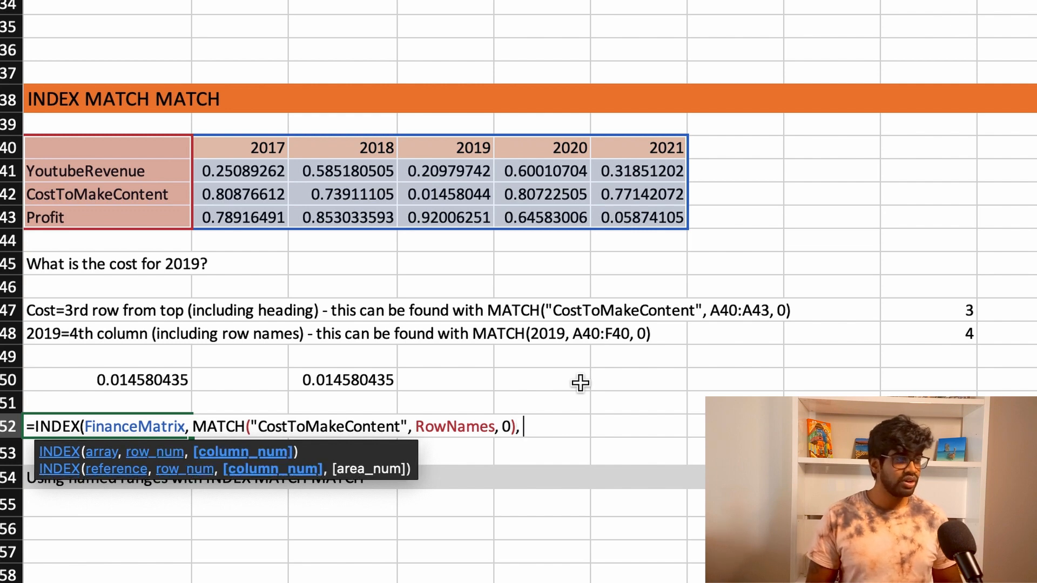
type("MATCH")
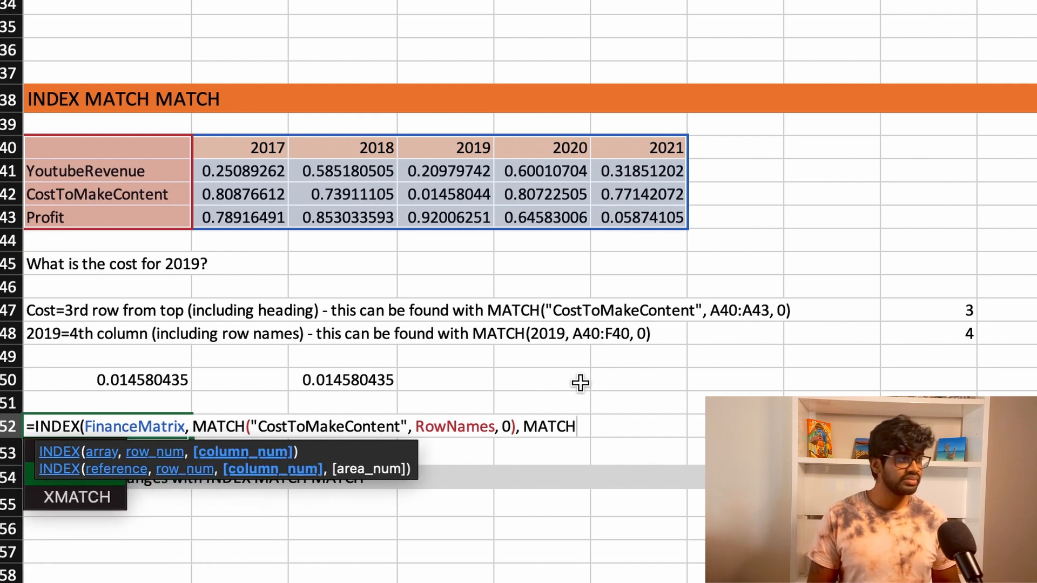
type("(")
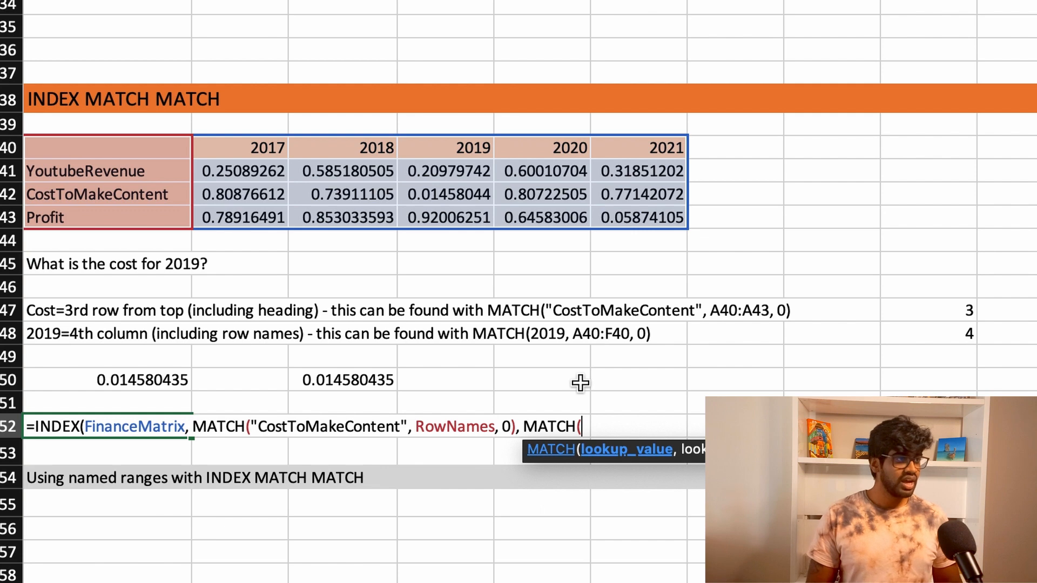
type("2019")
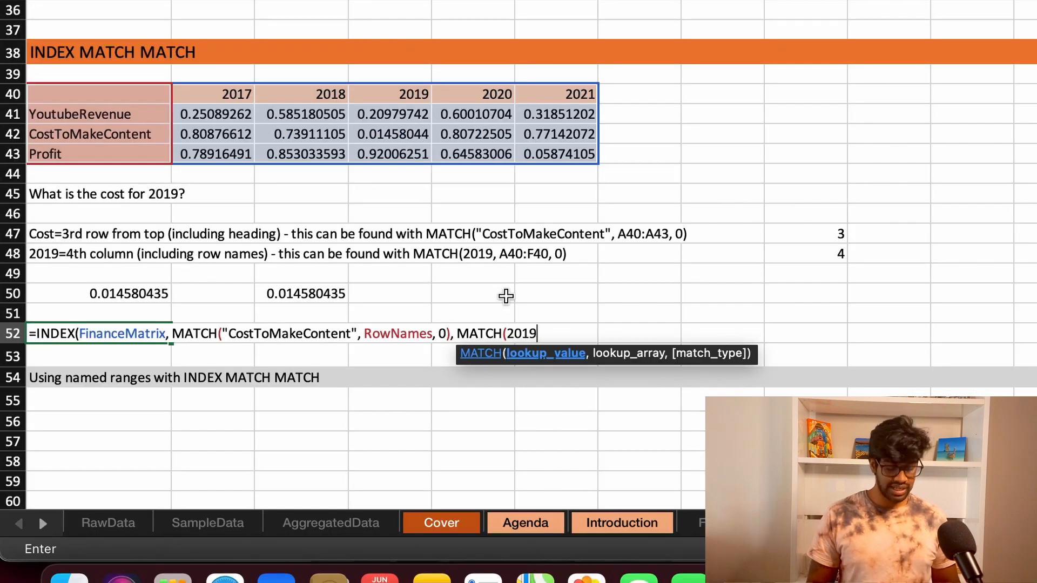
type(", ")
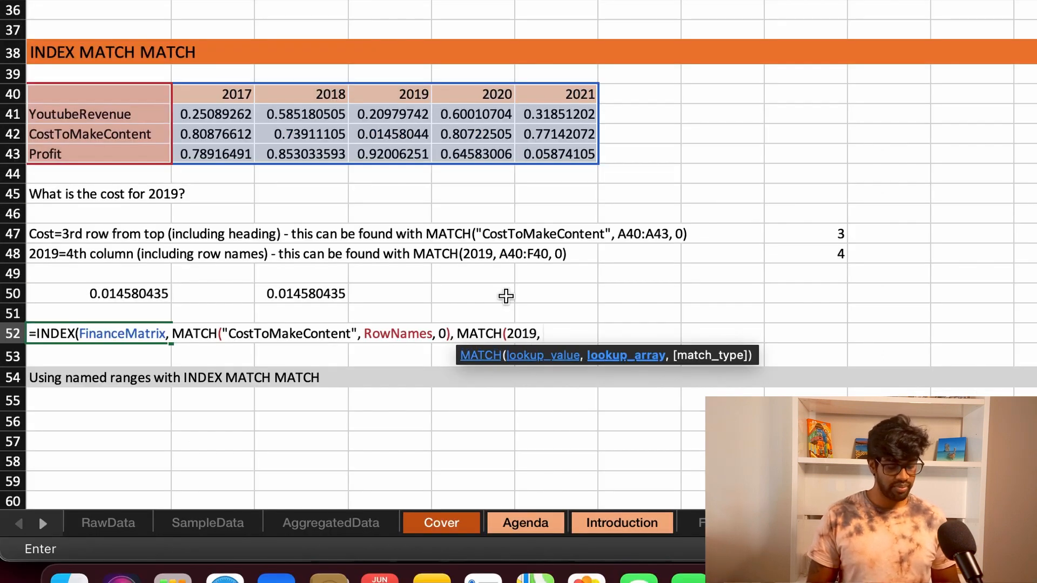
type("Colu")
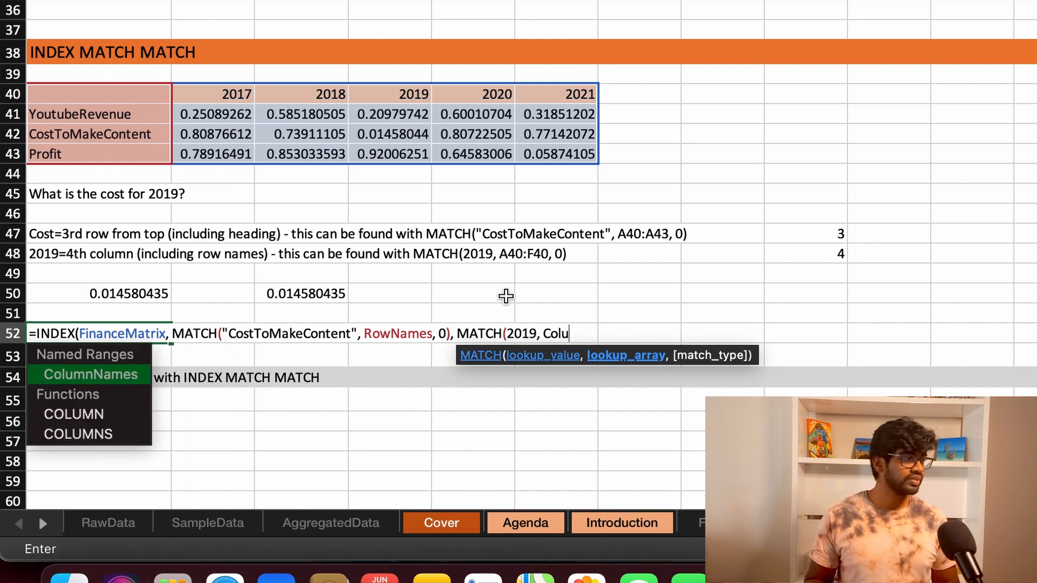
type("mnNames")
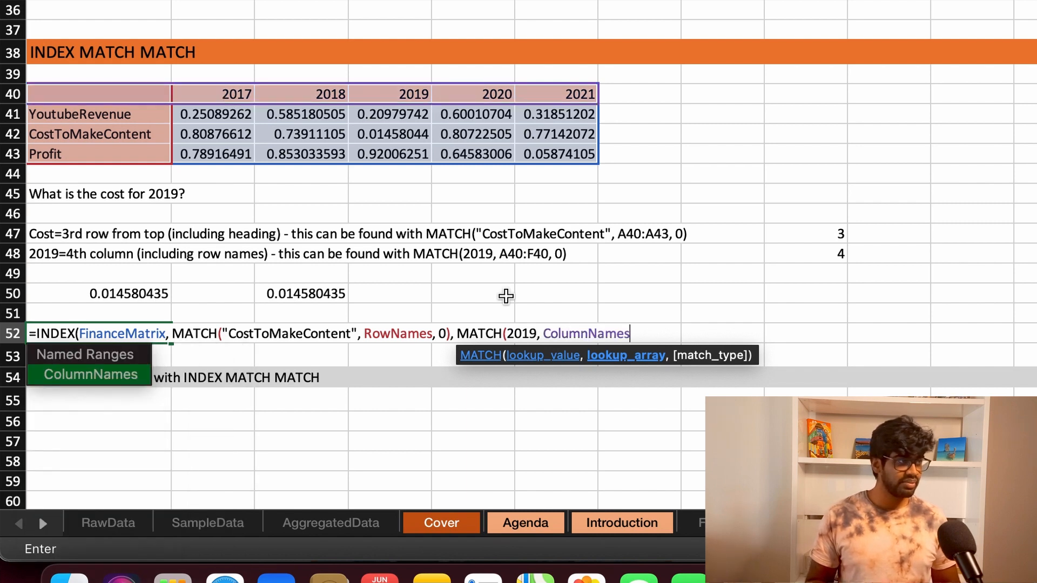
type(", 0")
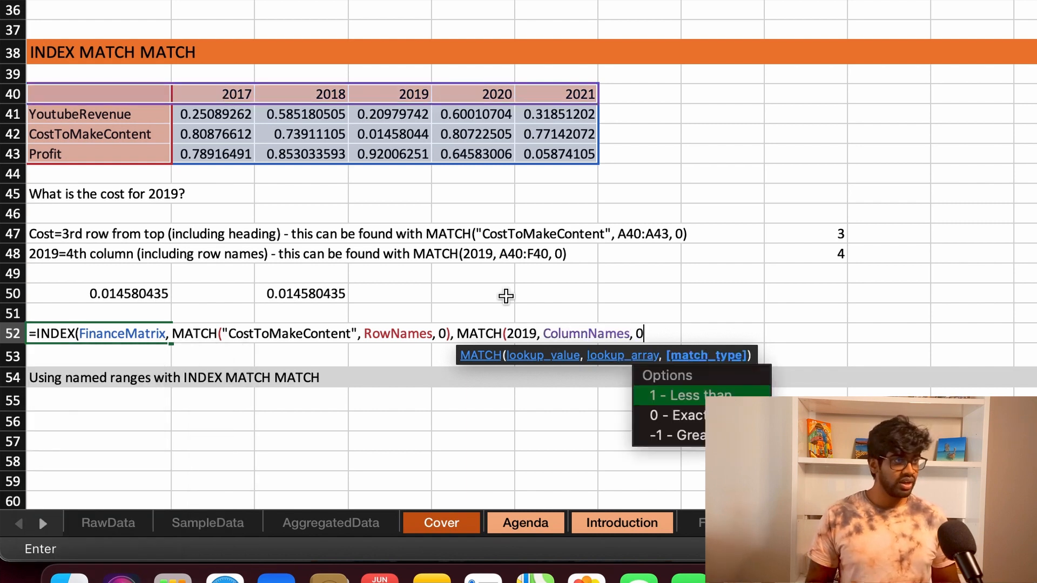
type("))")
Step: Add MATCH(2019, ColumnNames, 0) as the column number and complete the INDEX MATCH MATCH formula in A52
key("Return")
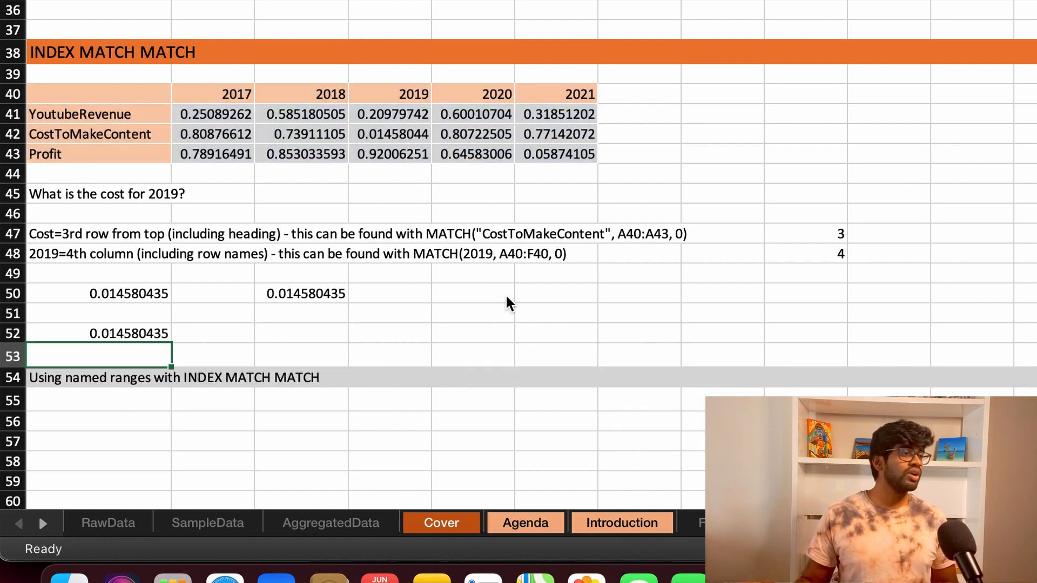
Step: Open the A52 formula to review the named ranges it refers to
left_click(132, 335)
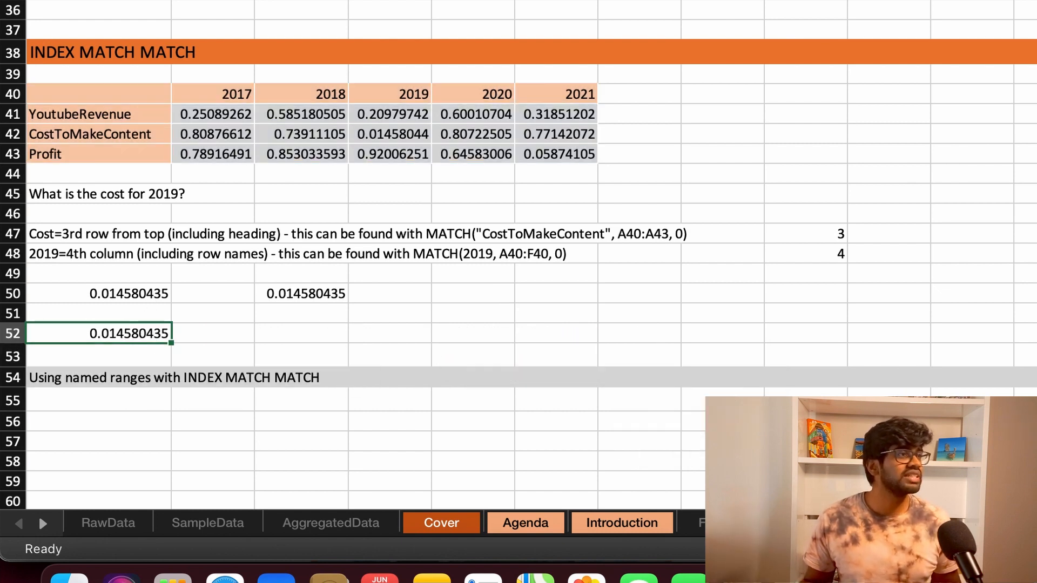
key("F2")
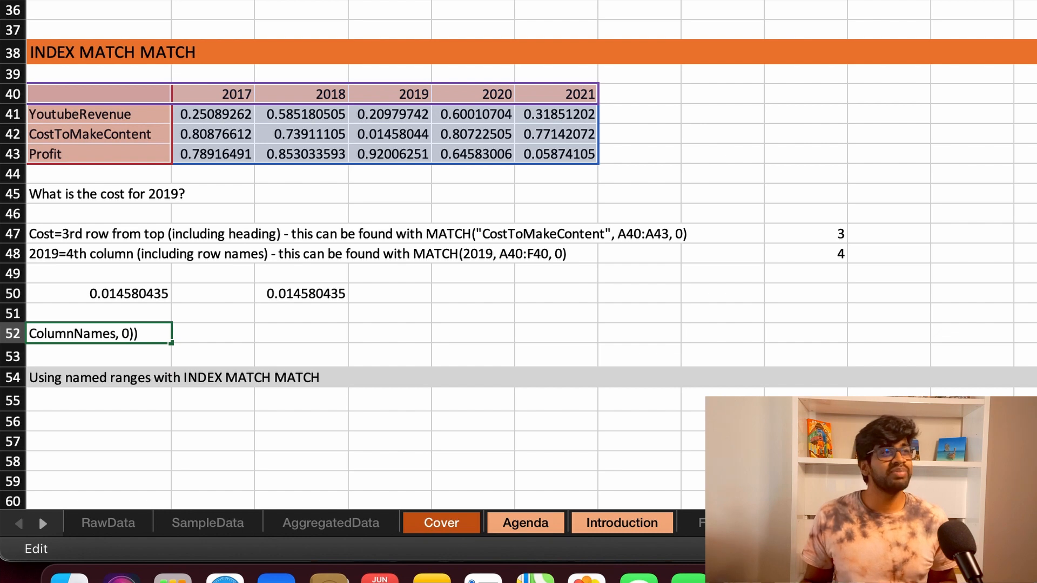